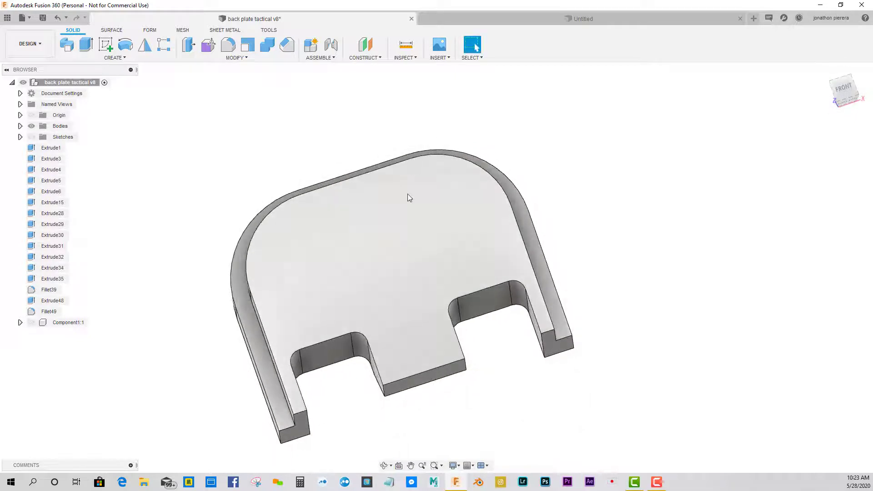
Step: Examine the finished back plate from several angles, including its rim, side rails and bottom notches
key("Escape")
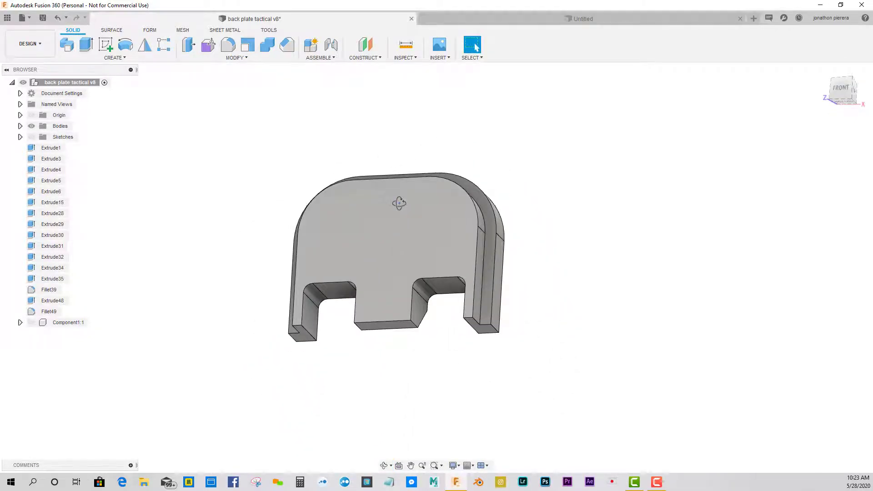
scroll(396, 239, "down", 4)
scroll(395, 239, "up", 5)
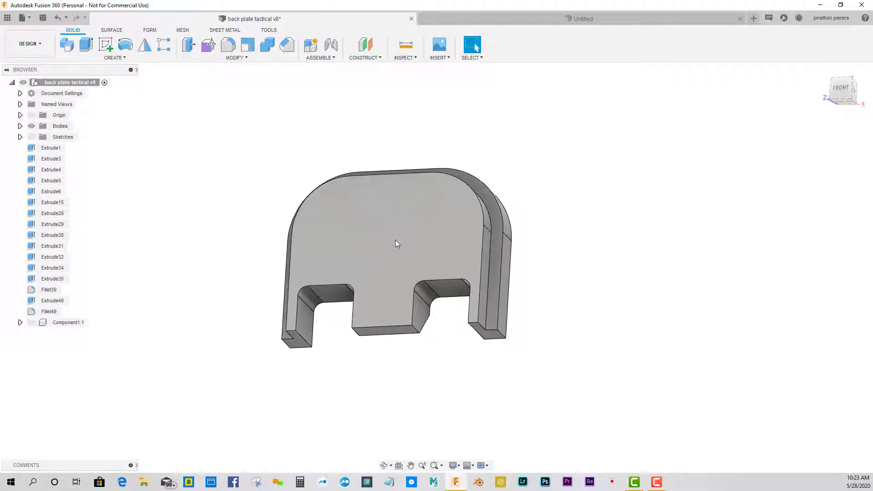
middle_click_drag(394, 239, 441, 195, "shift")
middle_click_drag(339, 250, 372, 226, "shift")
scroll(457, 278, "up", 3)
scroll(439, 210, "down", 3)
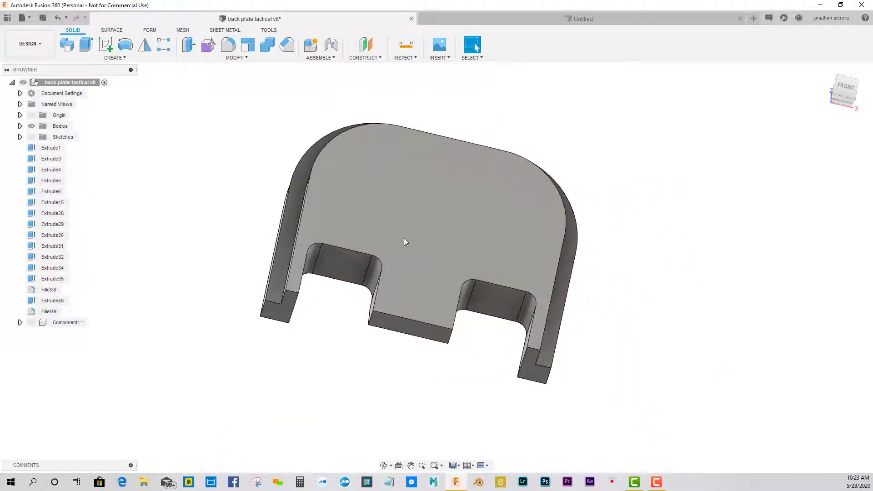
scroll(407, 245, "down", 4)
scroll(409, 244, "up", 2)
middle_click_drag(420, 247, 417, 268, "shift")
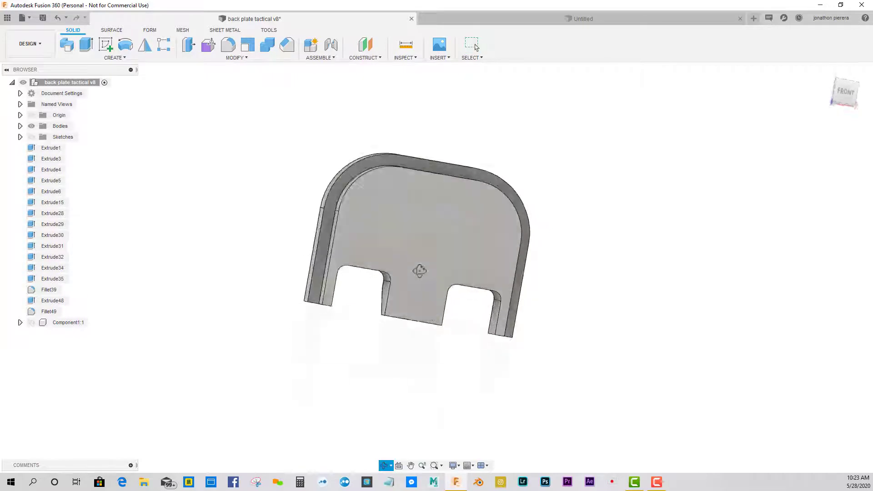
Step: Switch to the empty untitled design and start a sketch on the front plane
left_click(584, 19)
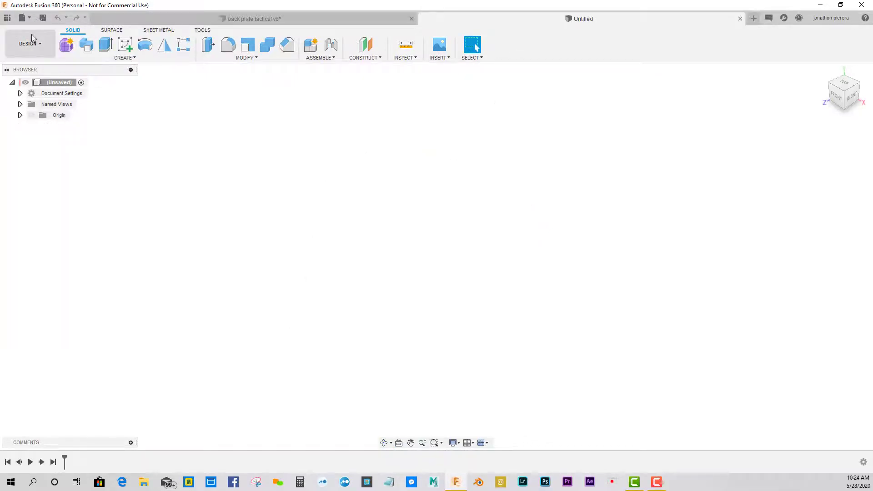
left_click(125, 47)
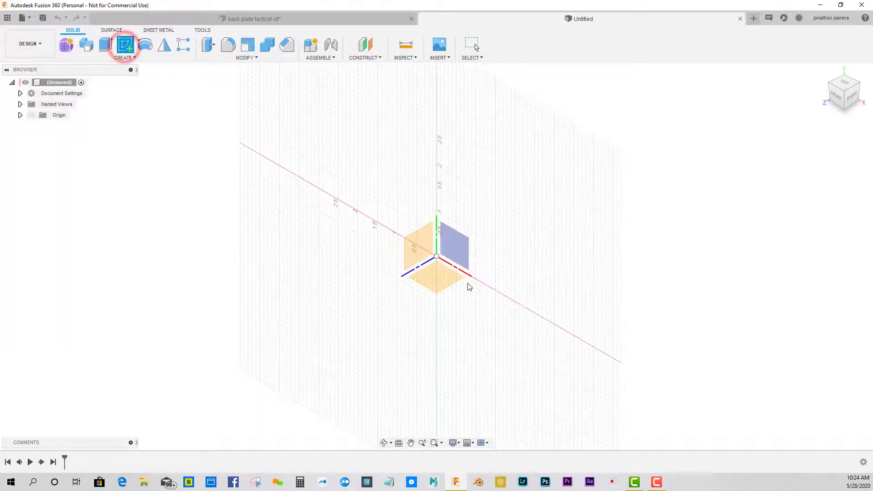
left_click(463, 253)
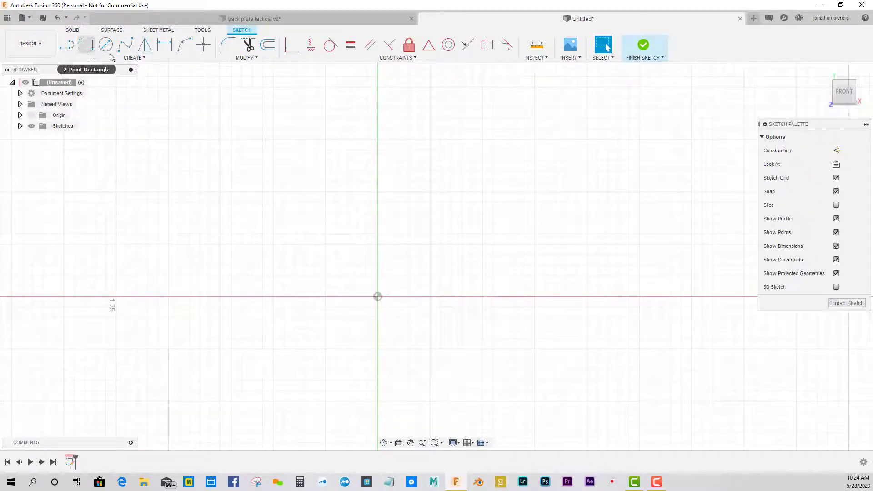
Step: Sketch a center rectangle on the origin, 0.73 in wide and 0.564 in high
left_click(131, 58)
mouse_move(117, 81)
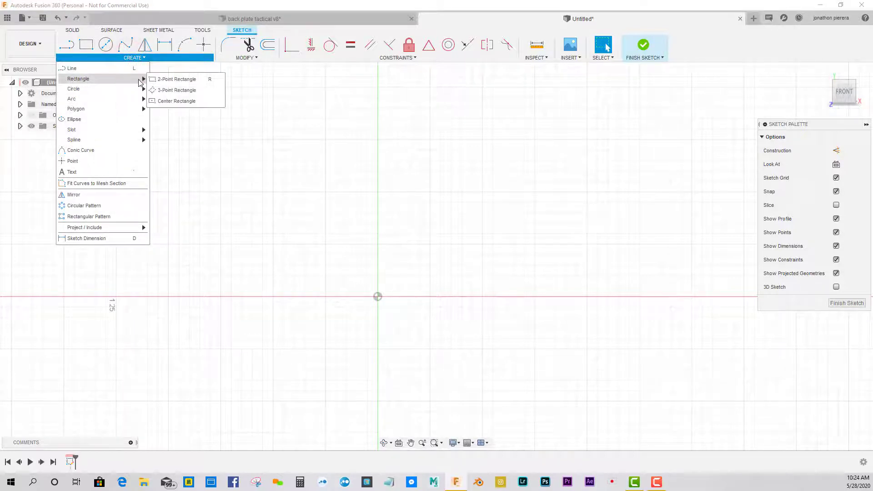
left_click(169, 99)
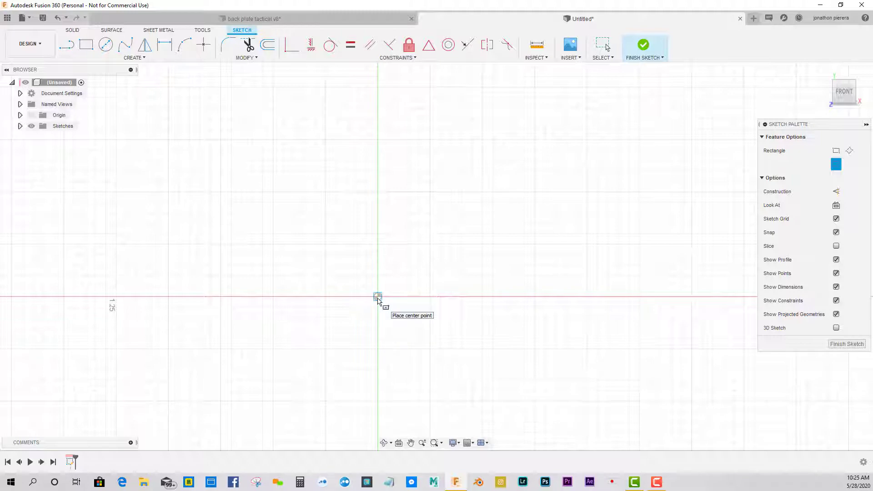
left_click(377, 296)
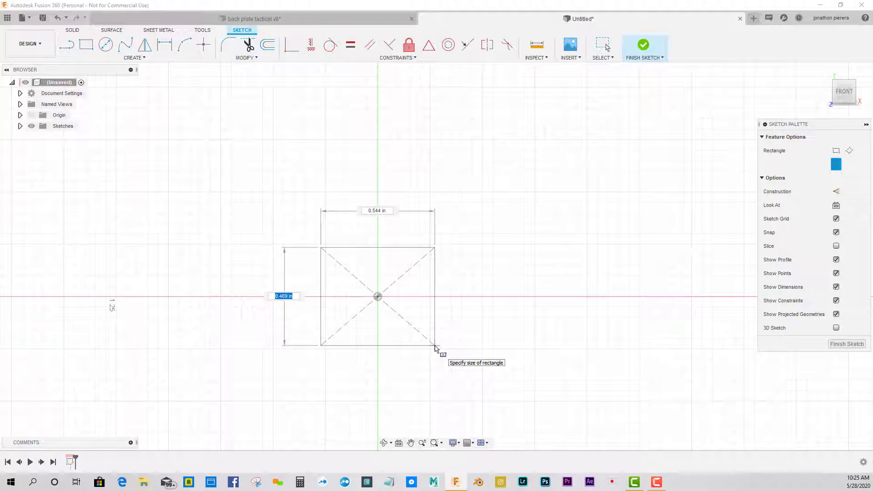
key("BackSpace")
type(".56")
key("Tab")
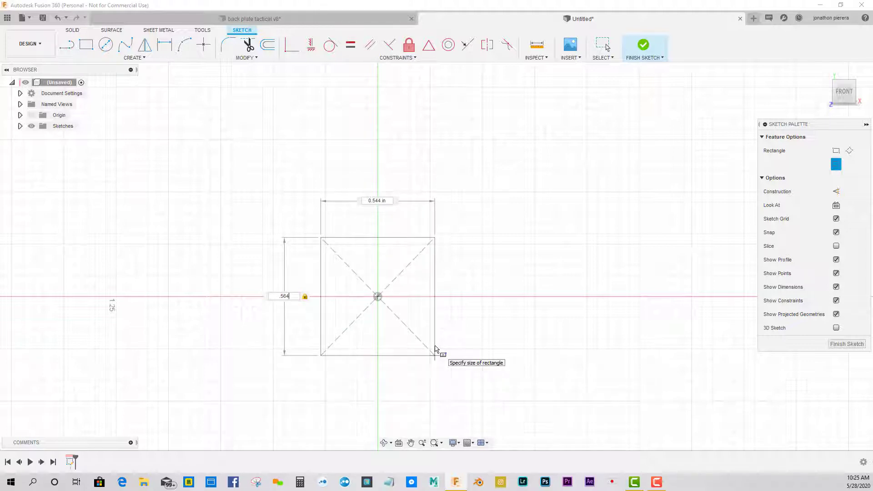
key("Tab")
key("BackSpace")
key("Tab")
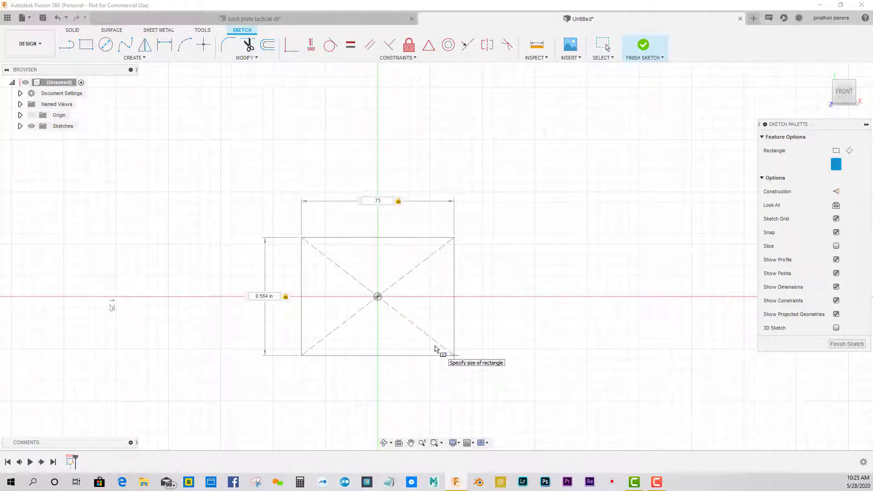
key("Return")
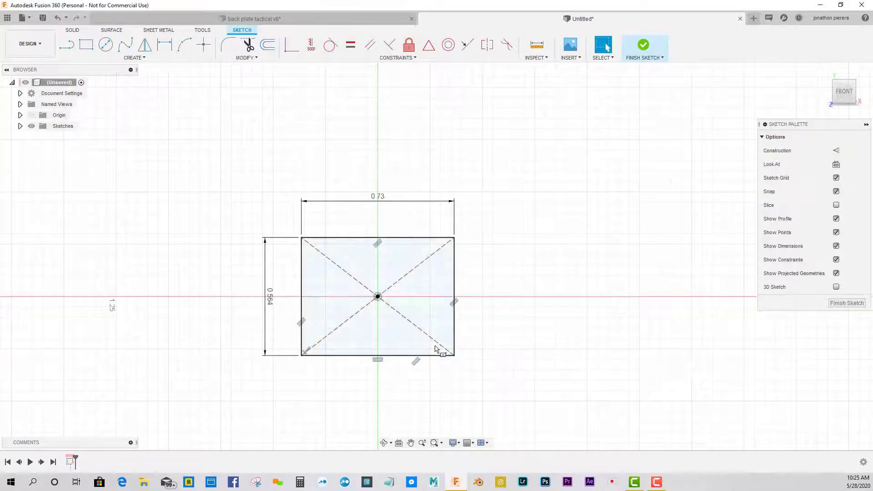
Step: Fillet both upper corners of the rectangle with a 0.228 in radius
scroll(401, 318, "up", 3)
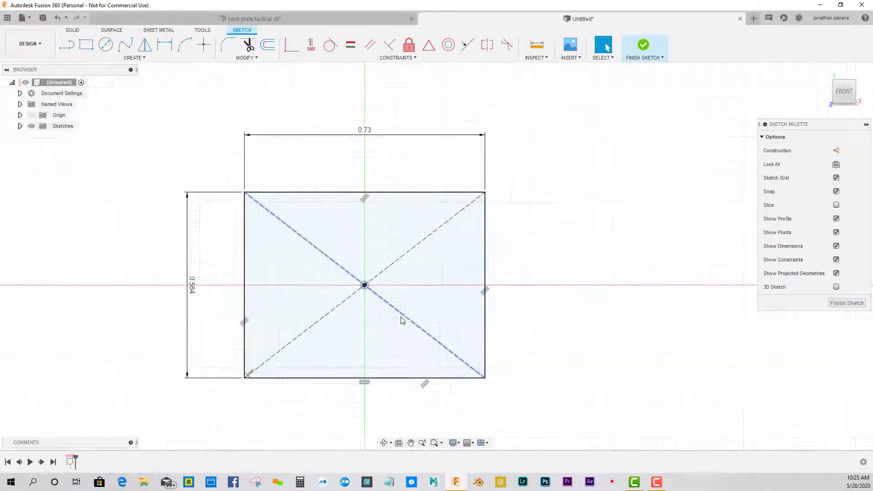
scroll(400, 314, "down", 2)
left_click(323, 259)
scroll(324, 263, "up", 3)
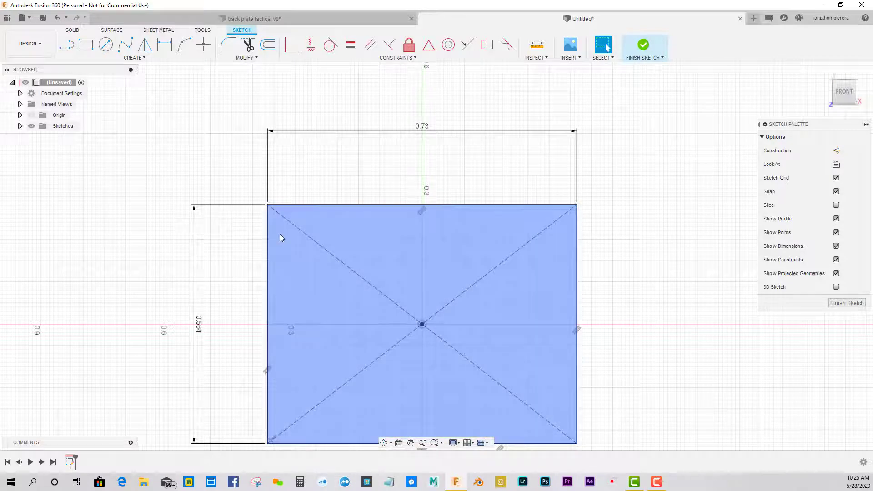
left_click(228, 42)
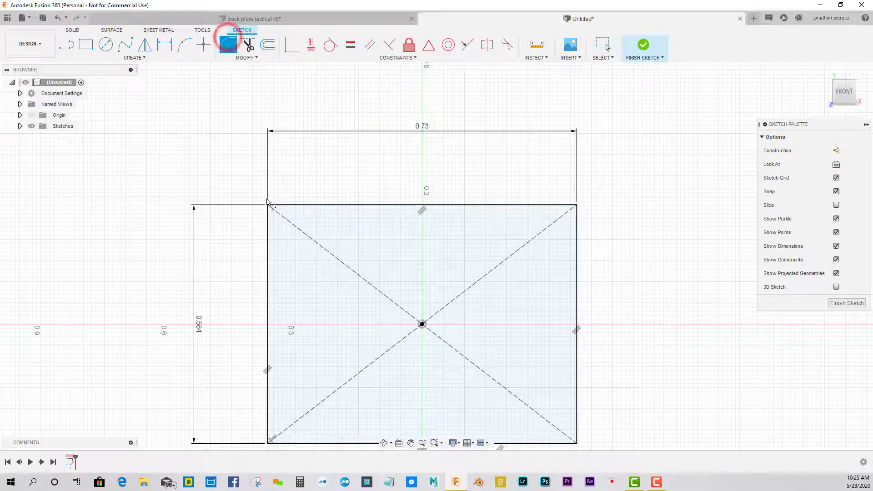
left_click(268, 213)
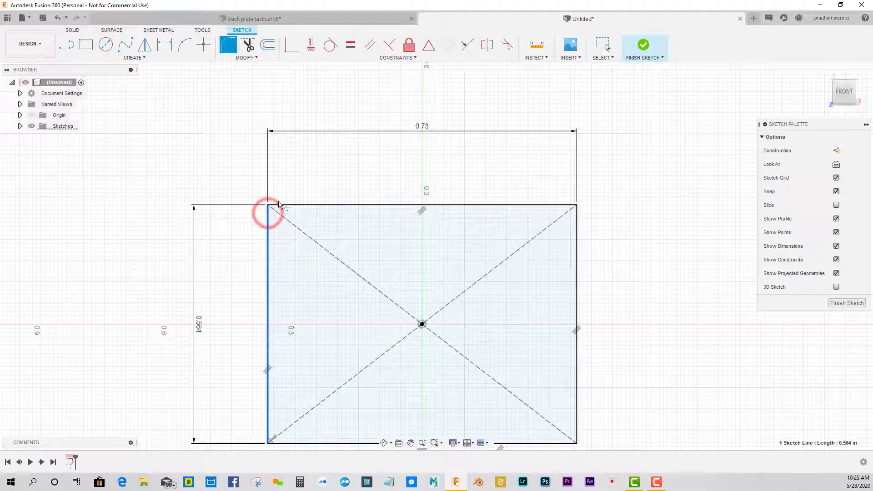
left_click(279, 204)
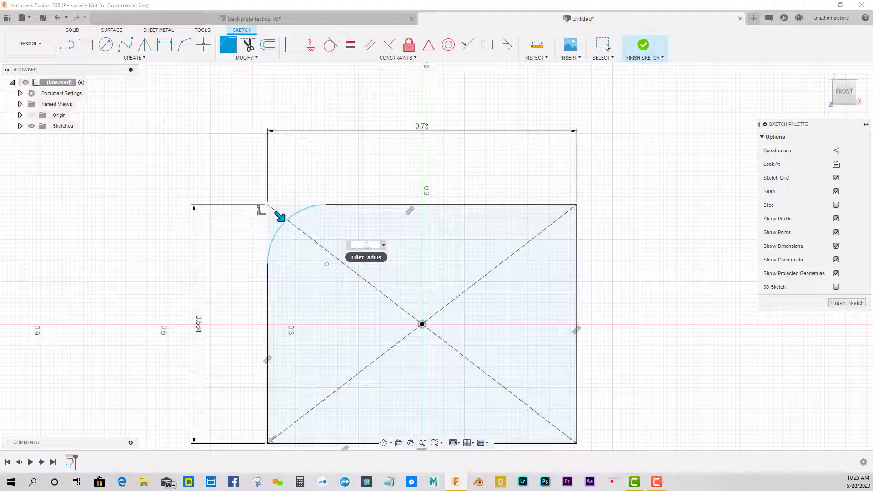
type(".22")
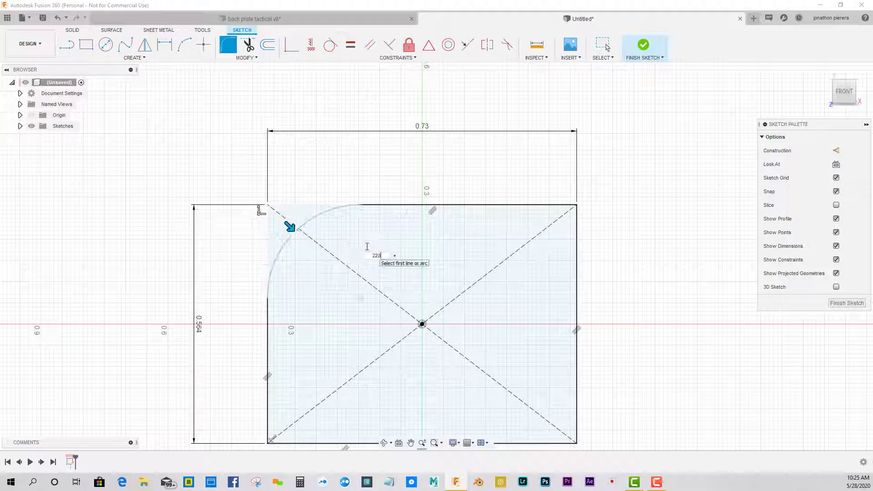
type("8")
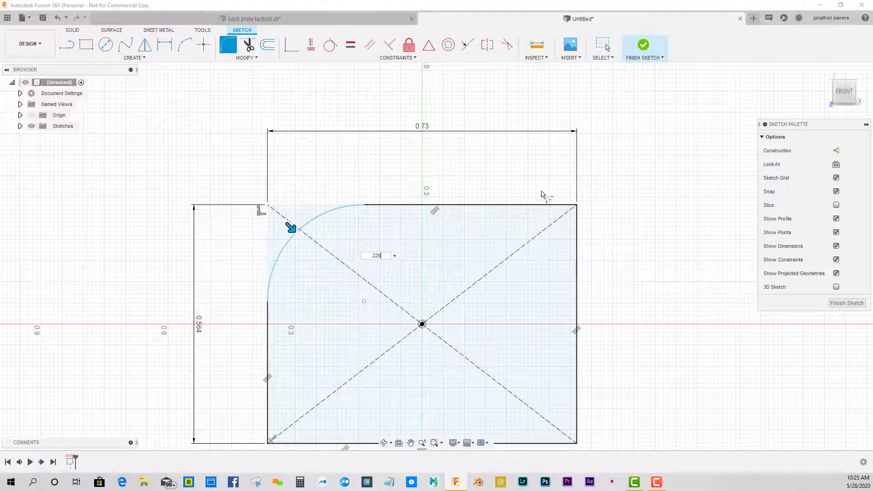
left_click(577, 205)
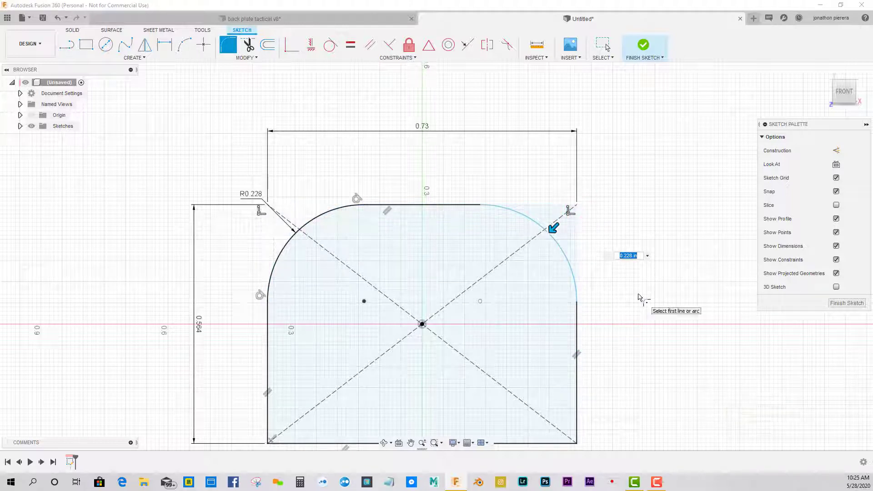
key("Return")
Step: Sketch a vertical line about 0.05 in long upward from the bottom edge, near the profile's lower right corner
scroll(366, 231, "down", 3)
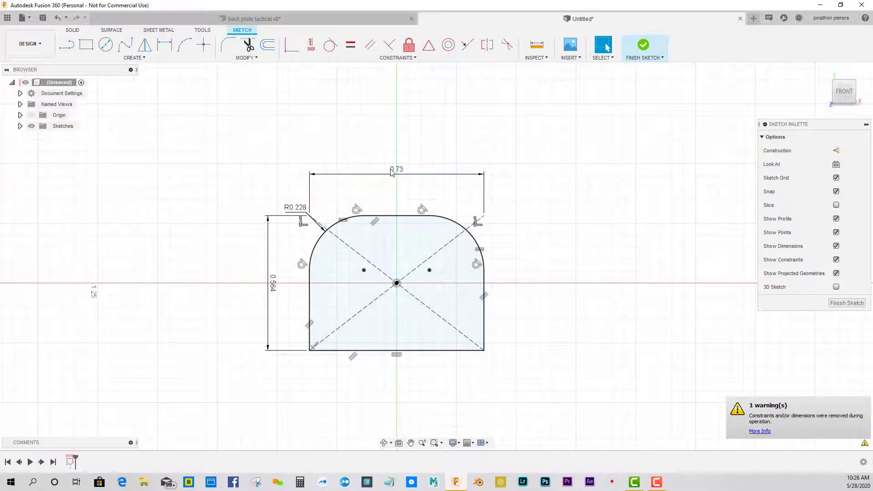
scroll(372, 366, "up", 3)
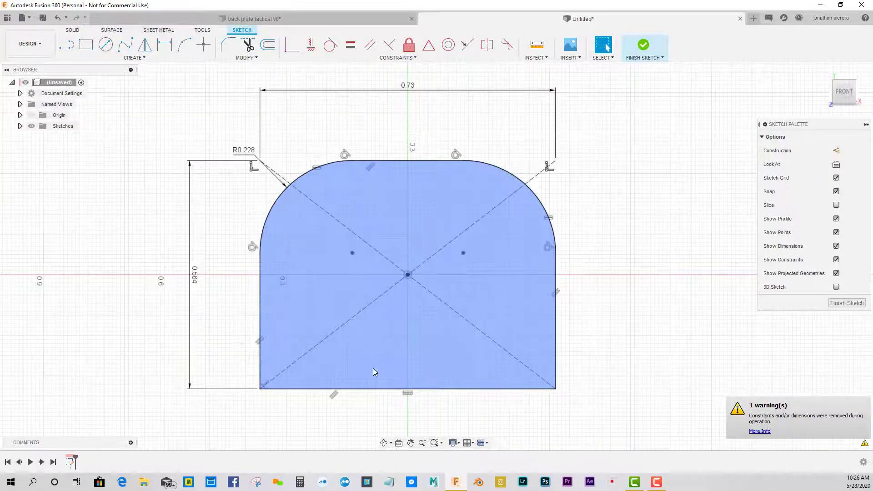
scroll(352, 372, "down", 3)
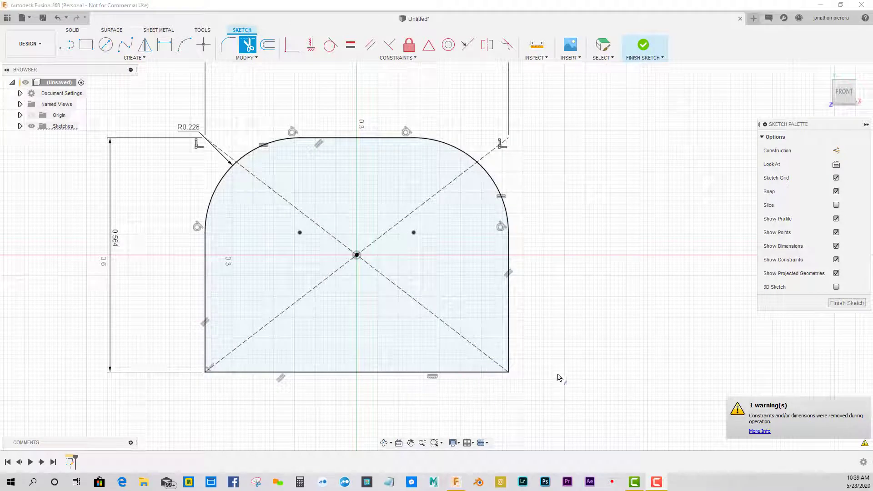
left_click(558, 376)
key("l")
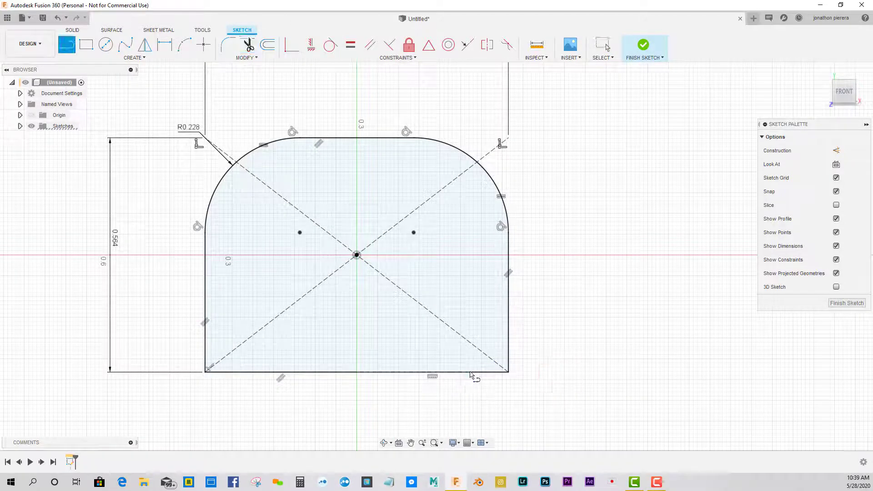
left_click(466, 371)
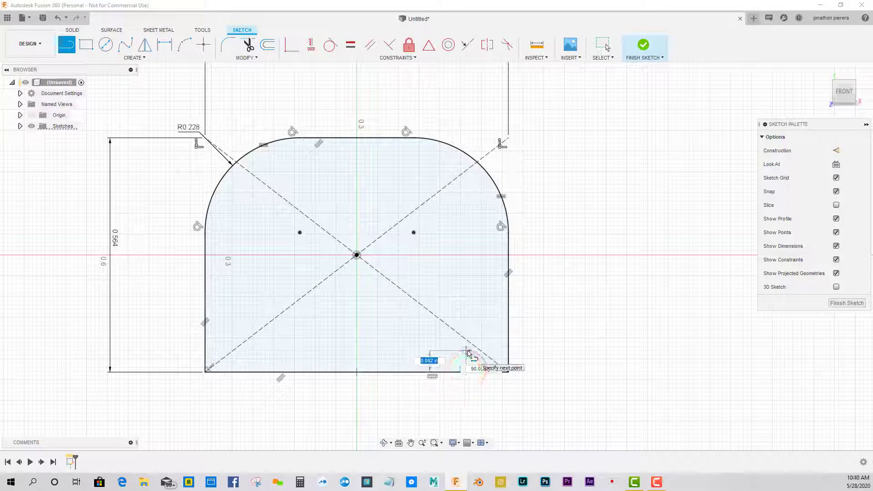
left_click(468, 351)
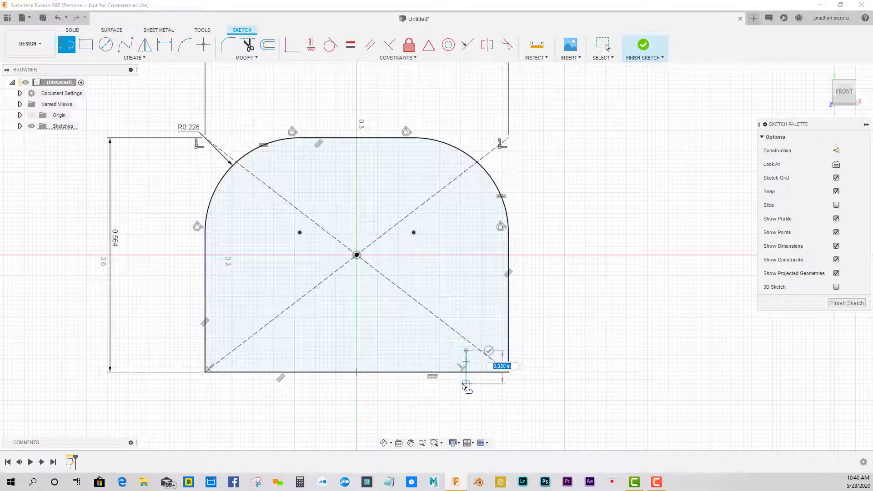
left_click(488, 352)
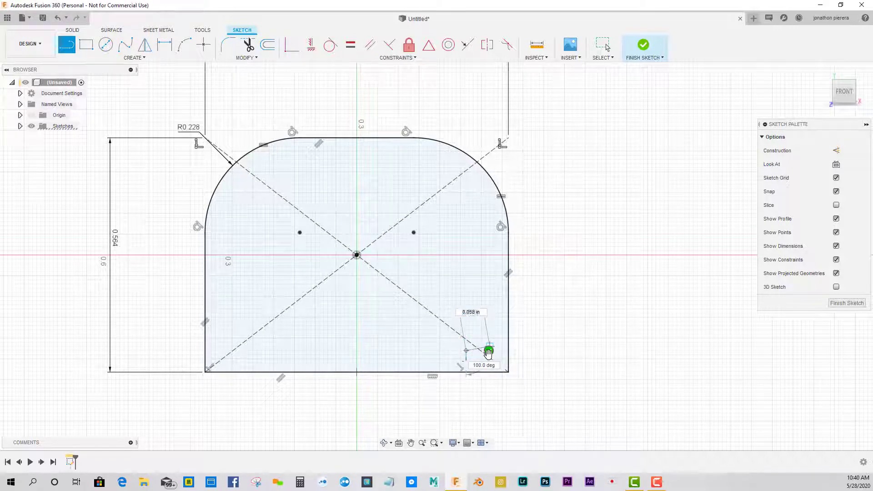
Step: Dimension the short vertical line's length to 0.15 in and place the dimension close beside it
key("d")
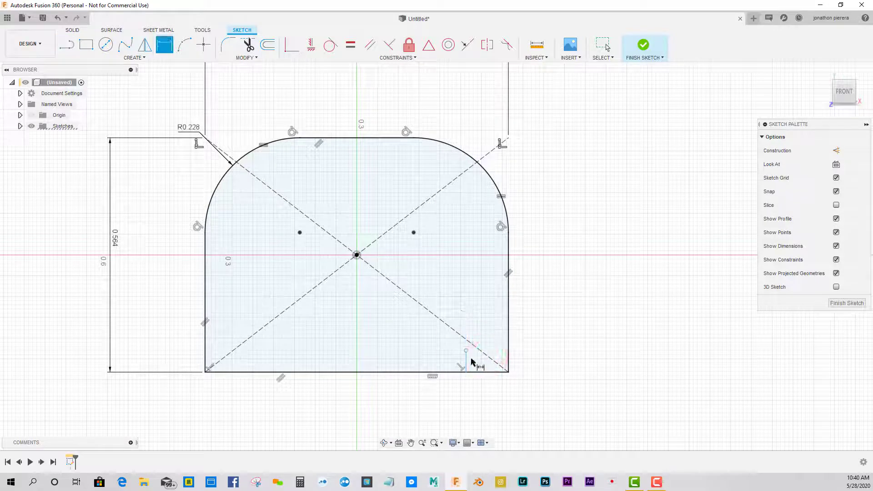
left_click(466, 359)
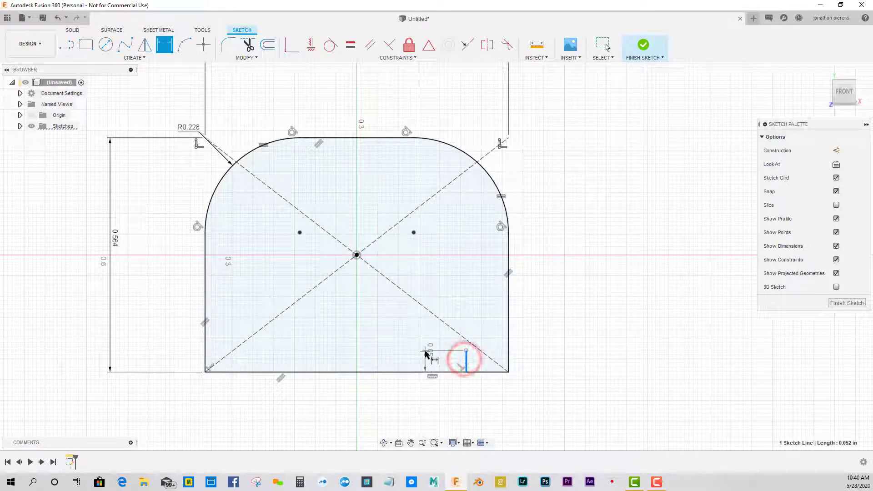
left_click(426, 353)
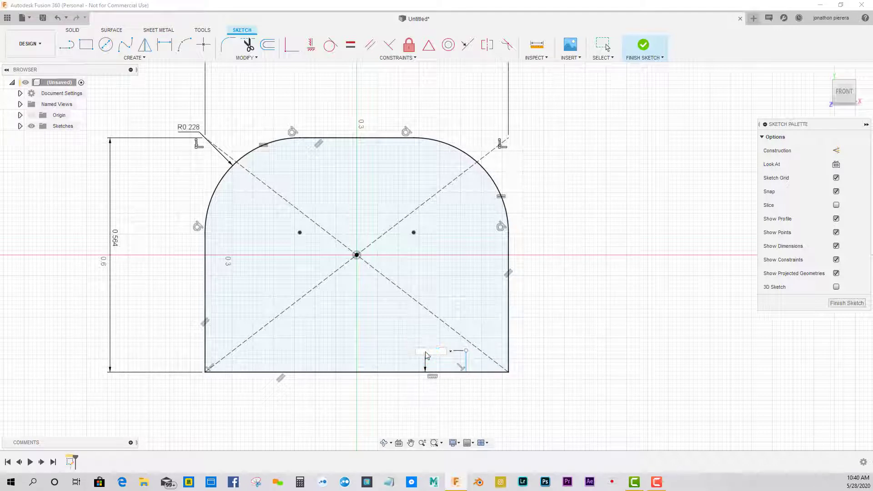
type(".15")
key("Return")
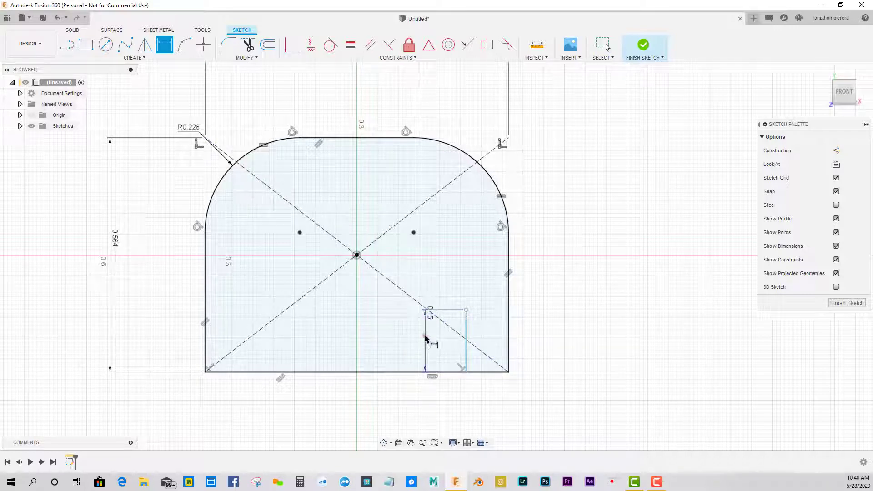
left_click_drag(422, 337, 466, 334)
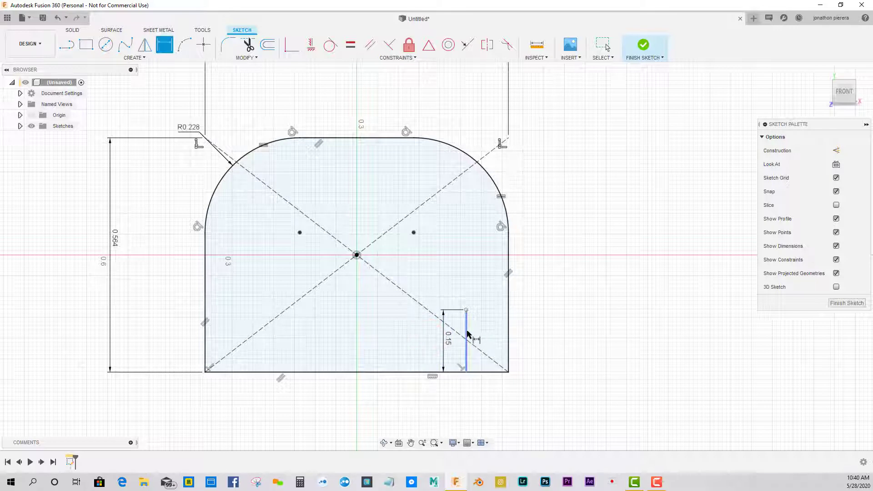
Step: Dimension the distance from the short vertical line to the profile's right edge as 0.073 in, placed outside the profile
left_click(466, 334)
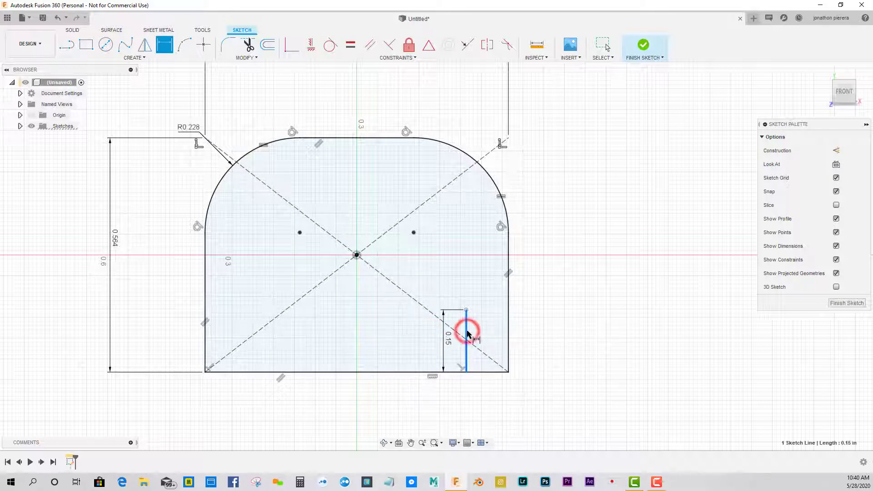
left_click(509, 335)
left_click(510, 332)
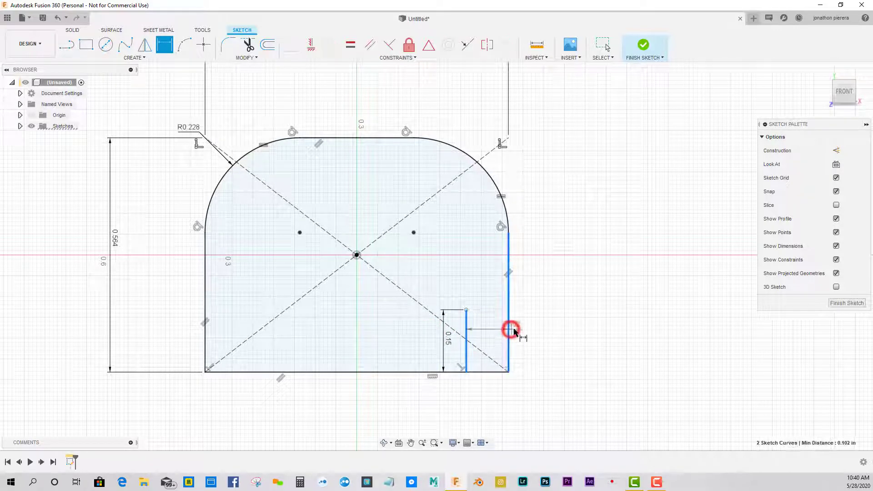
left_click(562, 337)
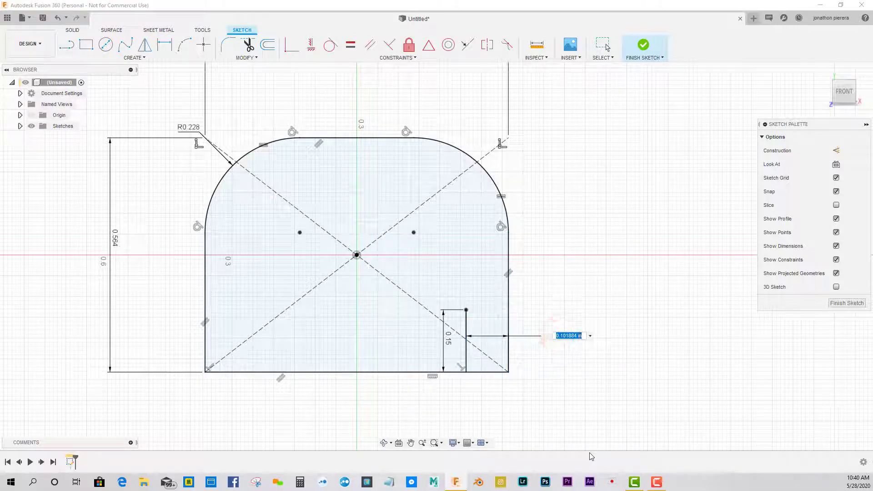
type(".073")
key("Return")
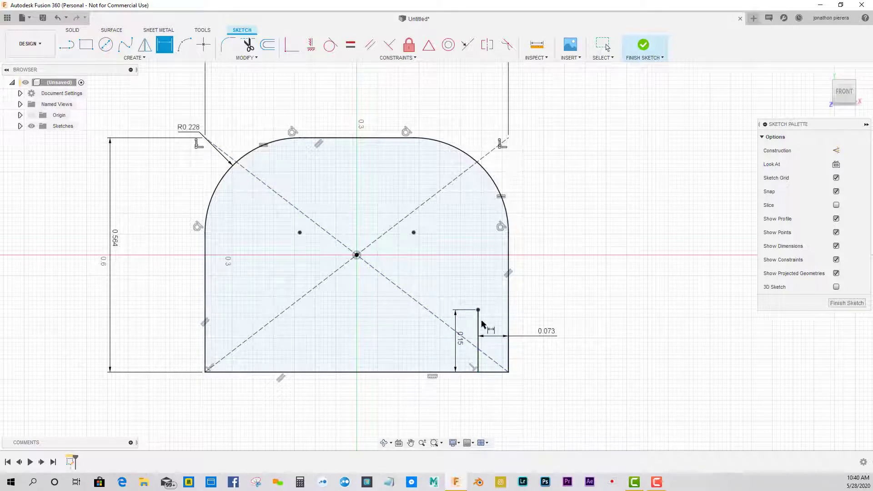
Step: Sketch a horizontal line about 0.142 in long leftward from the short vertical line's upper end
key("l")
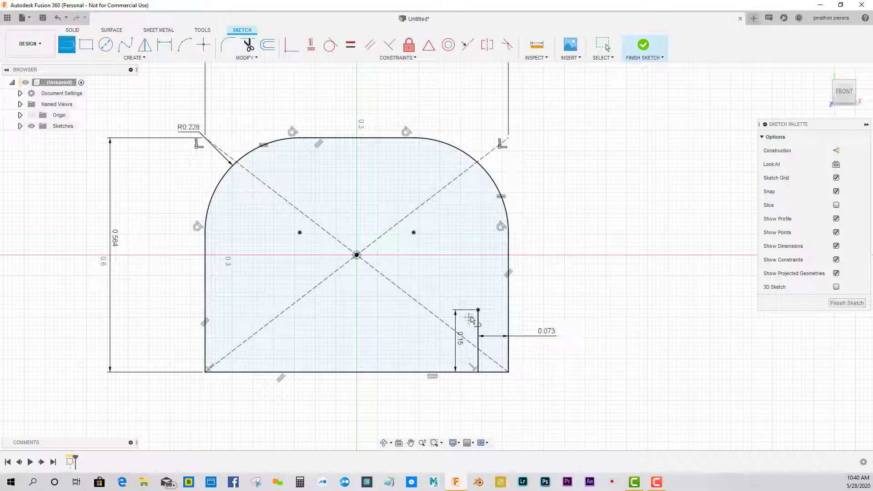
left_click(477, 309)
left_click(418, 309)
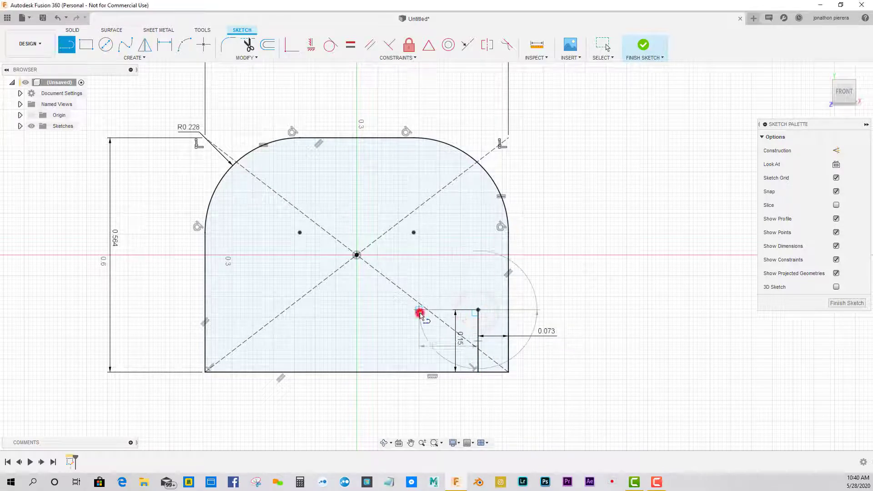
key("Escape")
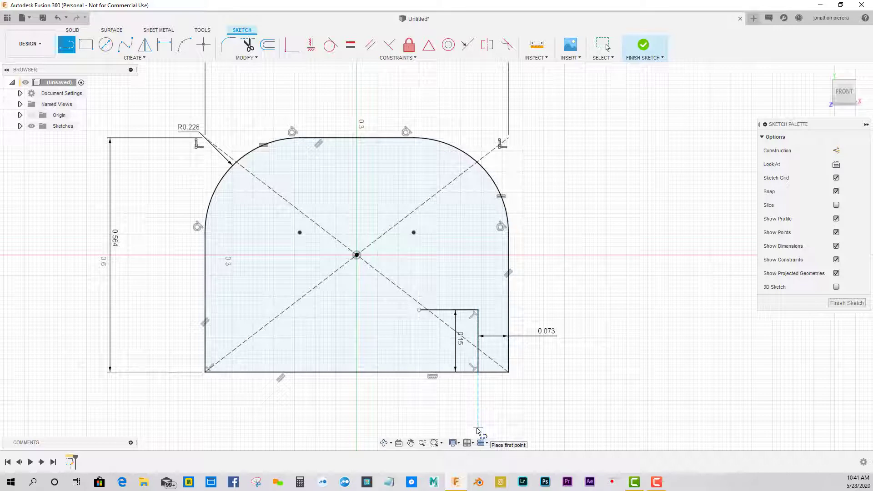
Step: Dimension the short horizontal line's length to 0.191 in, with the dimension placed just above it
key("d")
left_click(454, 310)
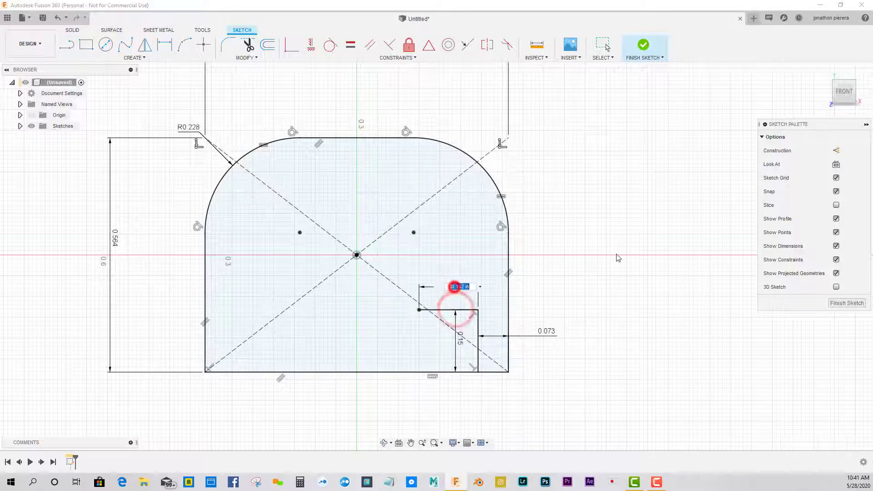
left_click(455, 286)
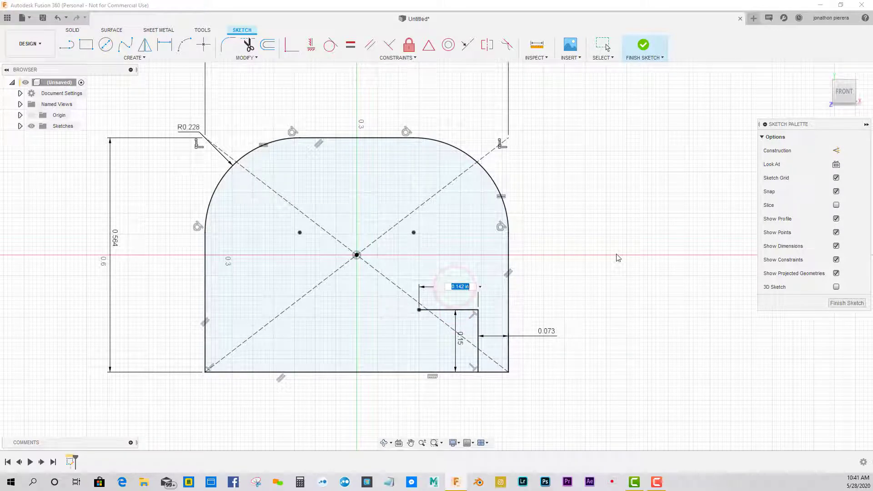
key("BackSpace")
key("Return")
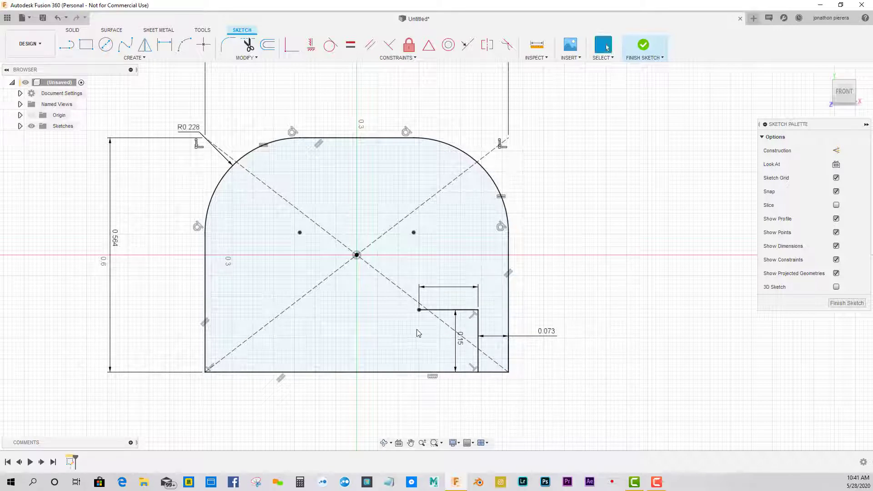
key("d")
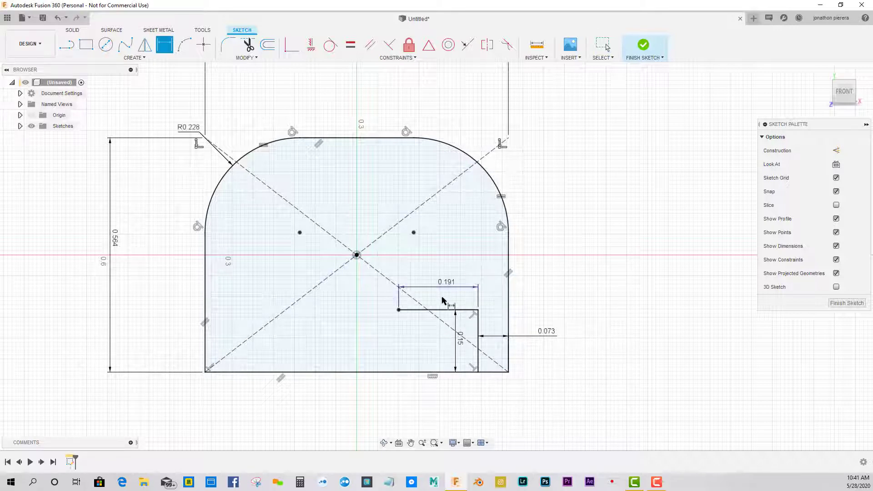
Step: Close the notch with a line from the horizontal line's left end down to the bottom edge and constrain it vertical
key("l")
left_click(399, 311)
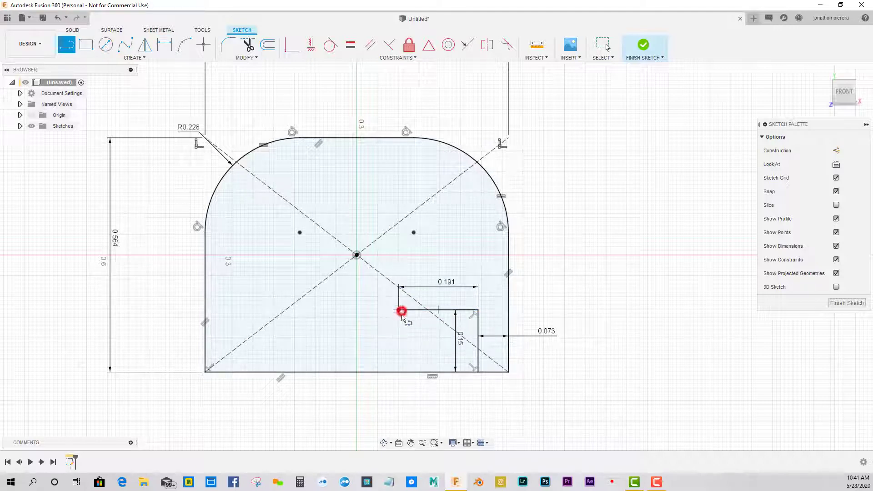
left_click(401, 372)
left_click(315, 49)
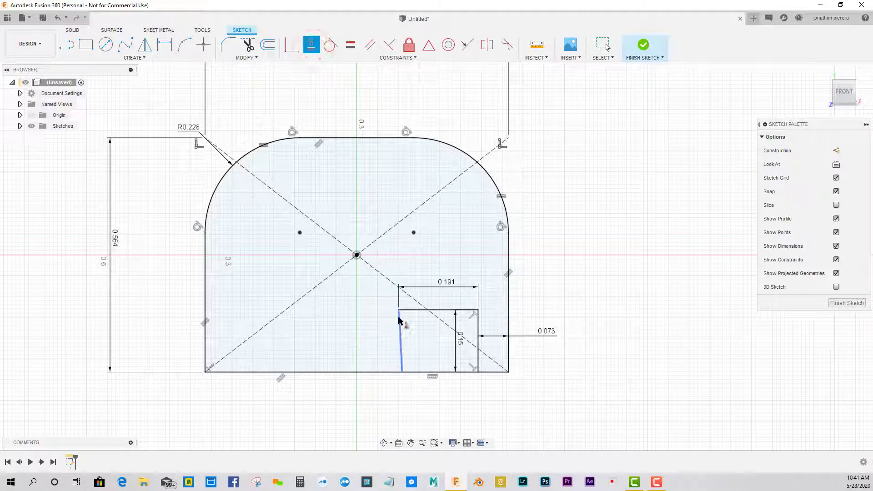
left_click(317, 51)
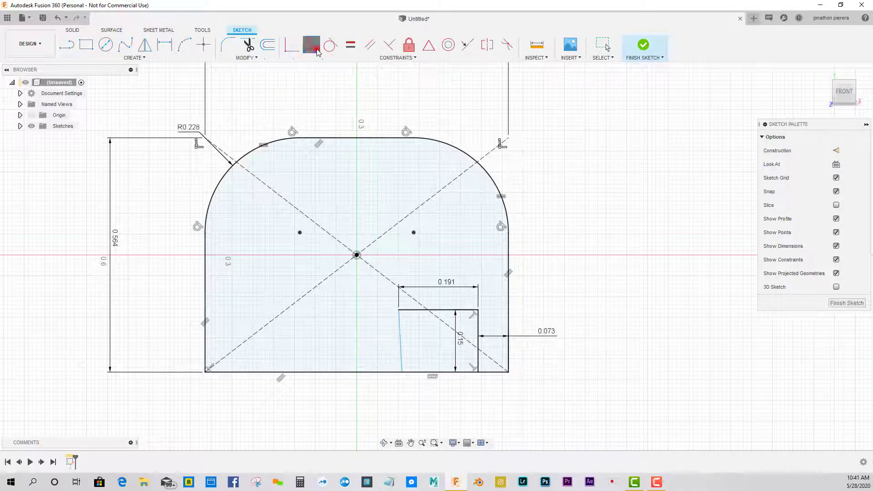
left_click(399, 348)
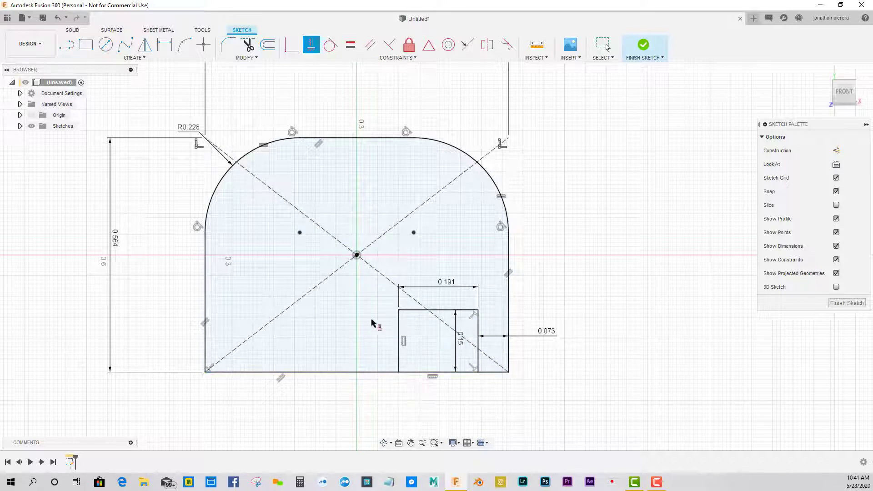
Step: Sketch a vertical centre line from the top edge's midpoint through the origin to the bottom edge
left_click(68, 45)
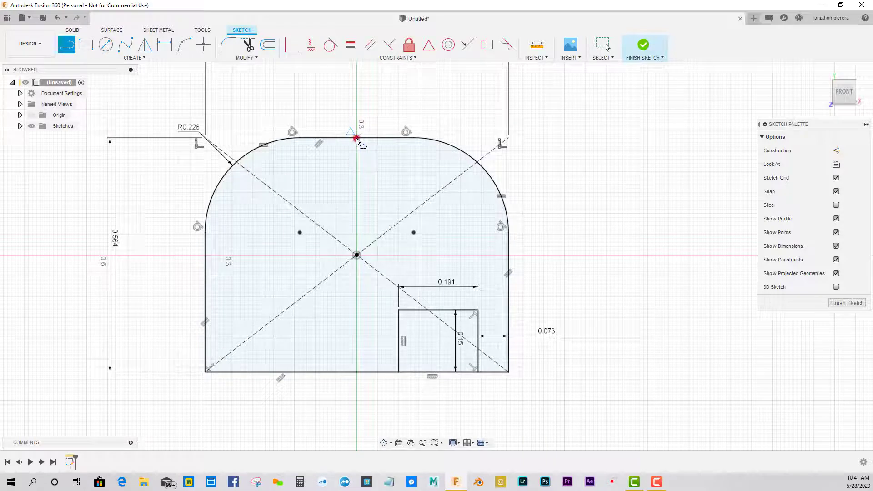
left_click(356, 137)
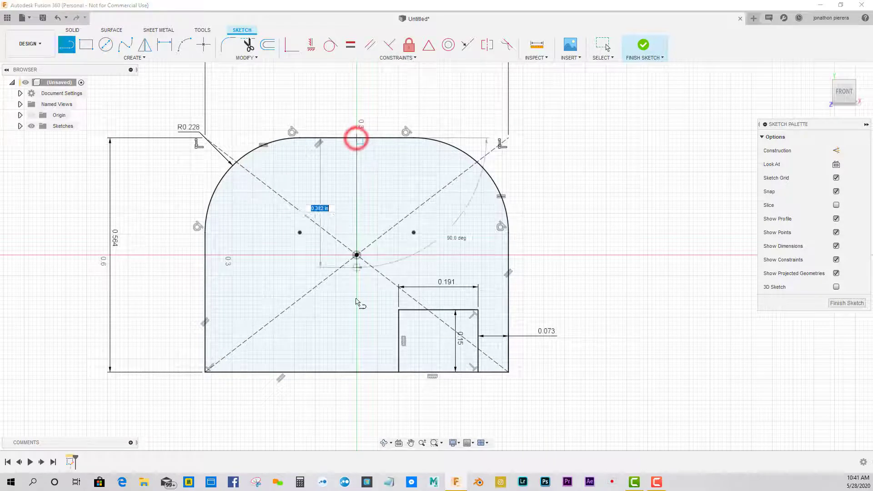
left_click(357, 372)
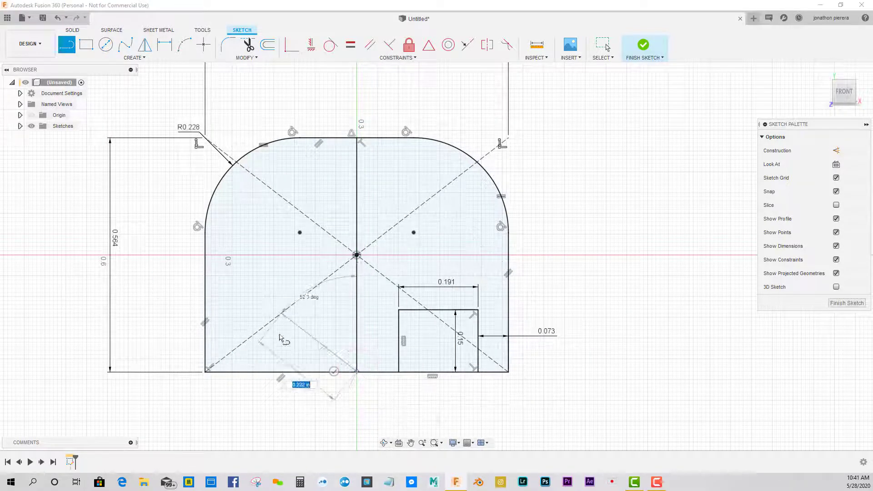
left_click(334, 370)
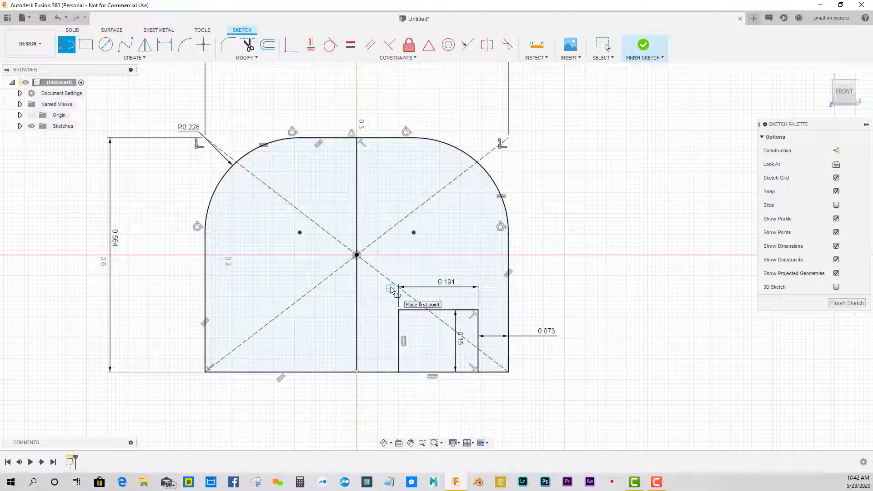
Step: Mirror the notch's three lines about the vertical centre line to create a matching notch on the left side
left_click(144, 46)
left_click(452, 310)
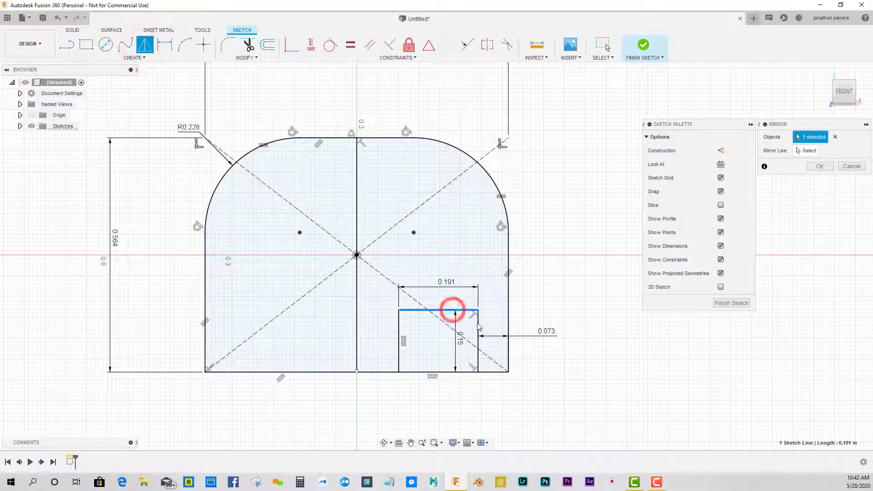
left_click(478, 324)
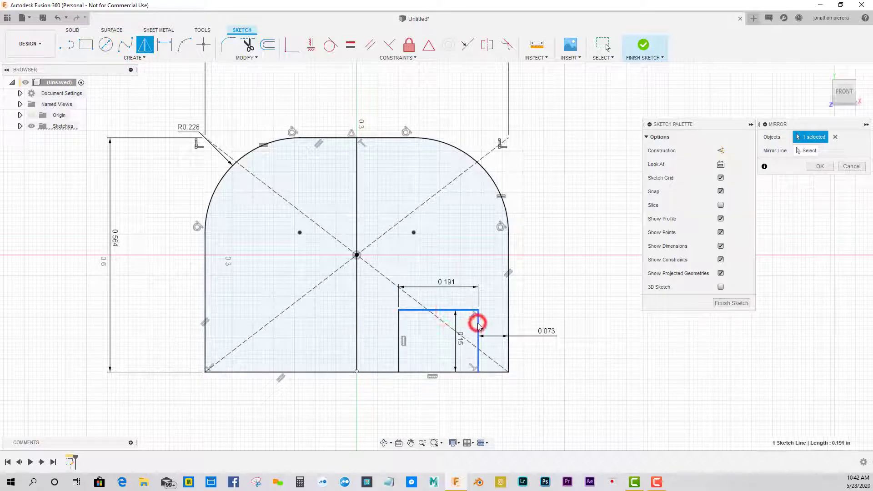
left_click(400, 331)
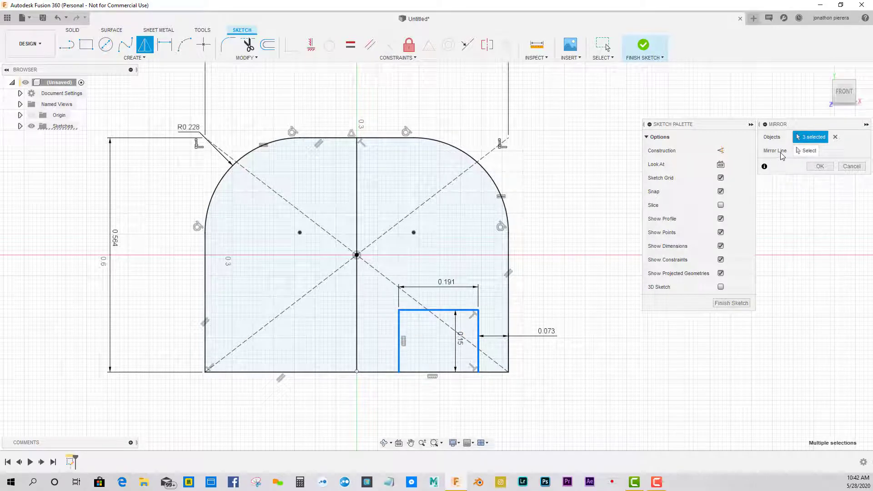
left_click(804, 151)
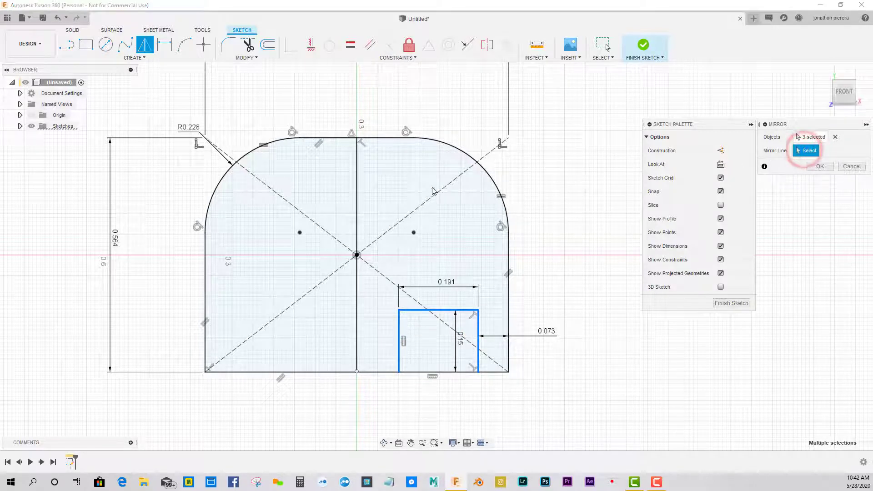
left_click(357, 188)
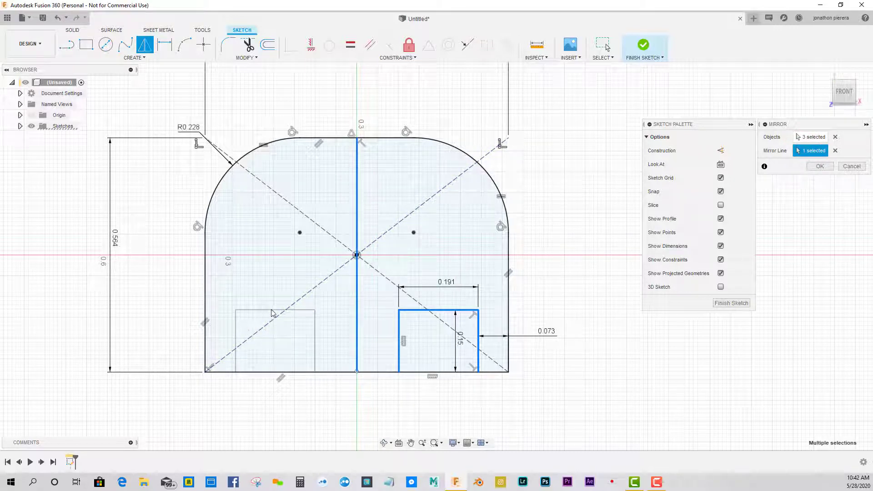
left_click(820, 167)
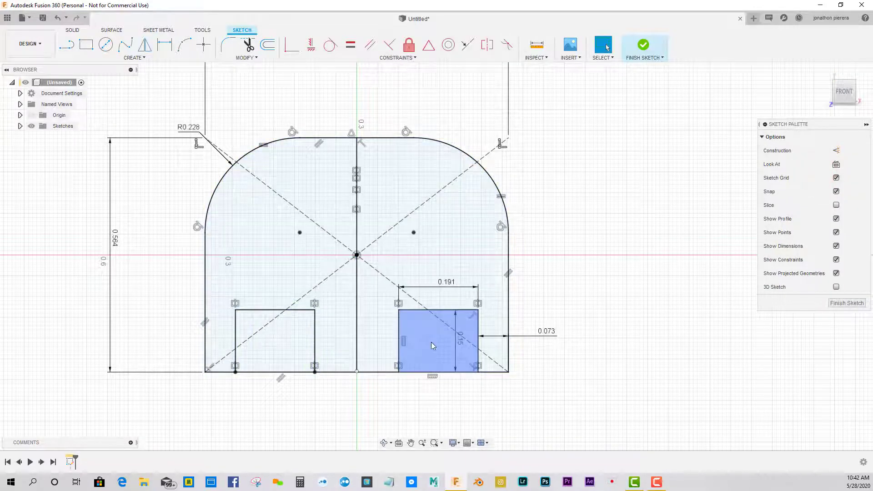
Step: Measure the distance between the mirrored notch's outer side and the profile's left edge
scroll(272, 363, "up", 2)
scroll(275, 363, "down", 2)
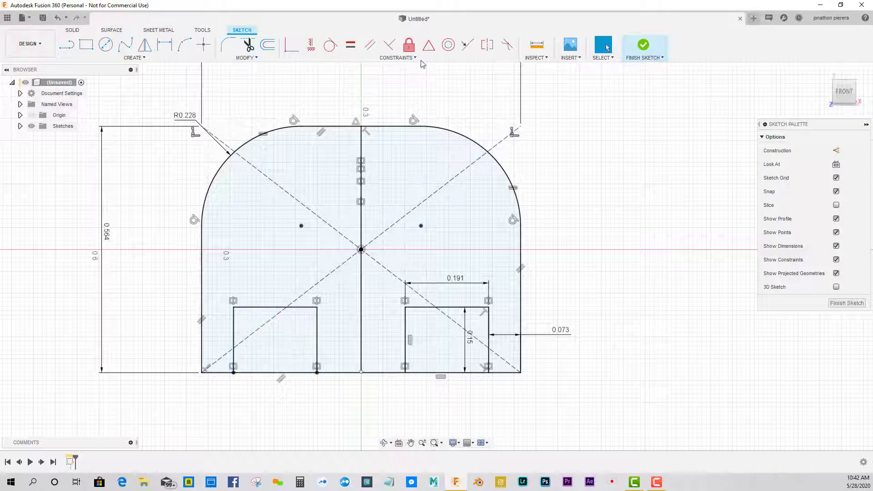
left_click(537, 44)
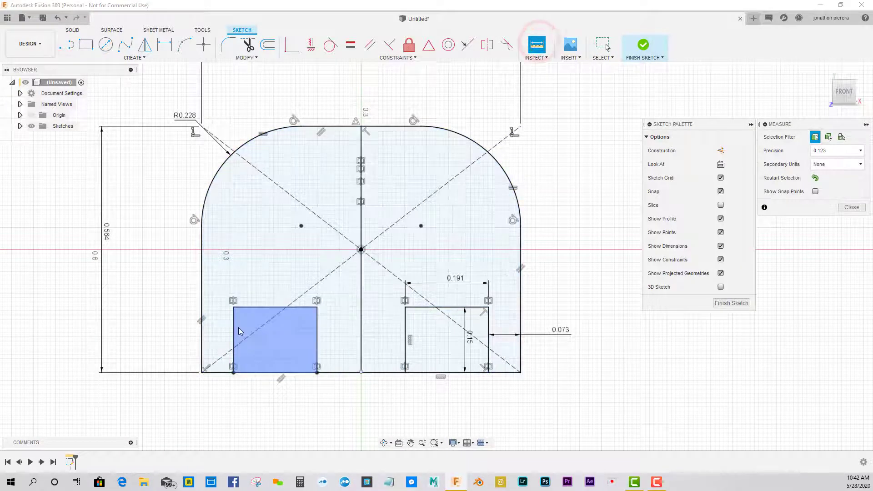
left_click(234, 328)
left_click(202, 329)
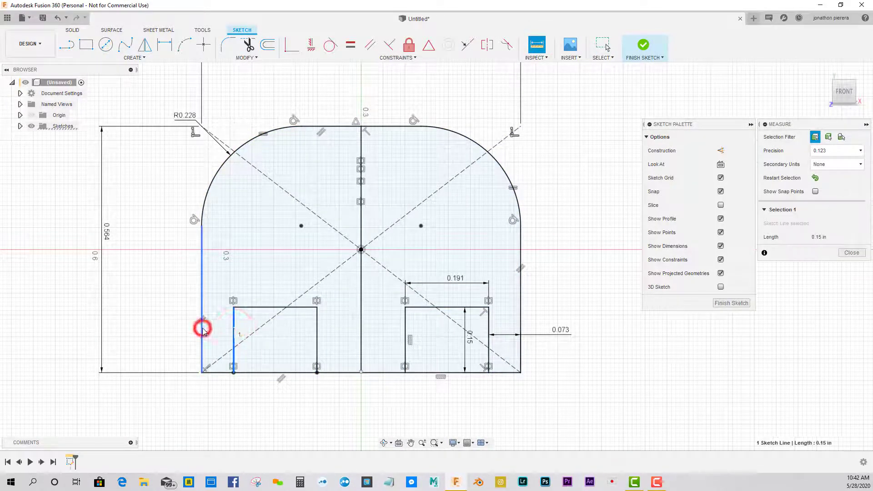
scroll(213, 359, "up", 3)
scroll(218, 399, "down", 5)
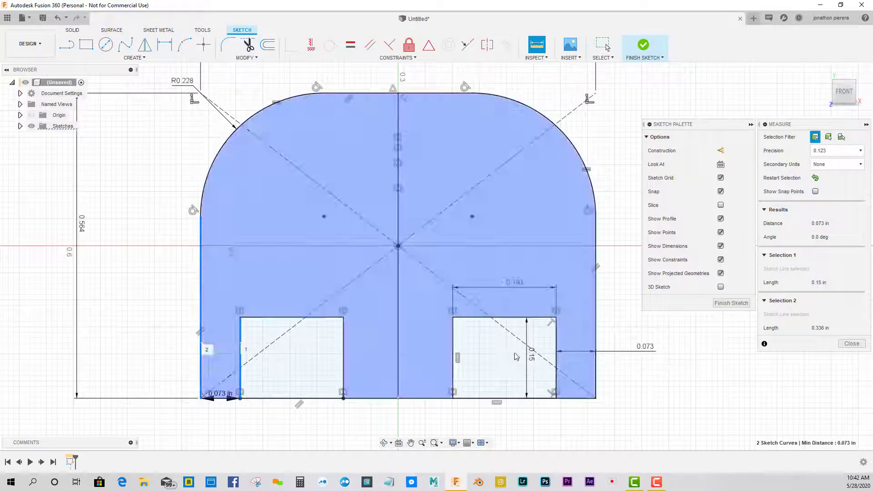
Step: Measure the mirrored notch's width between its two upper corners and end the measurement
left_click(300, 434)
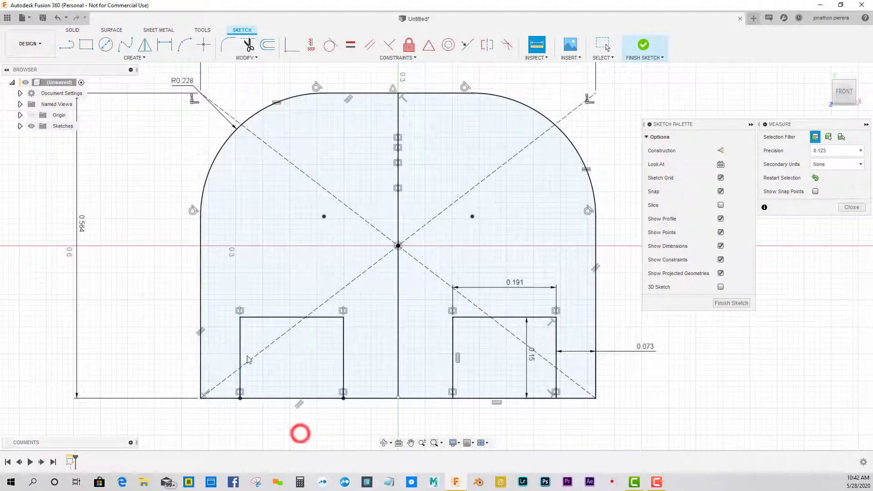
left_click(240, 317)
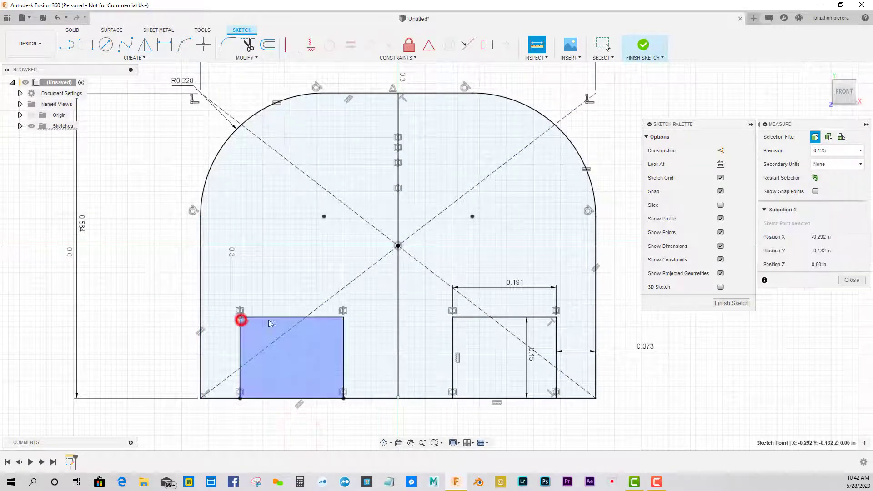
left_click(344, 318)
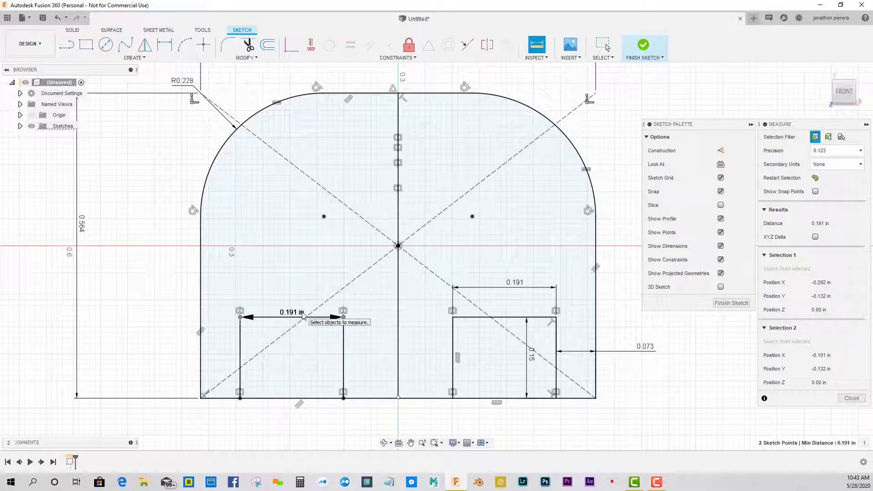
left_click(146, 328)
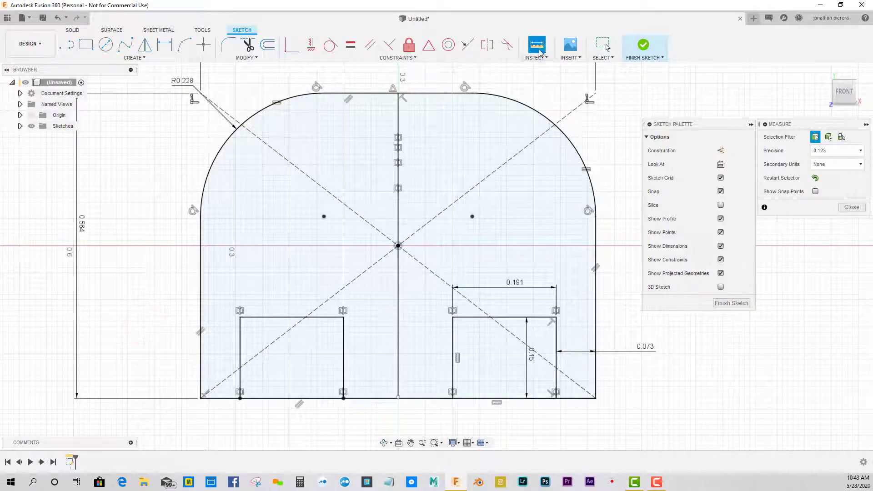
left_click(847, 207)
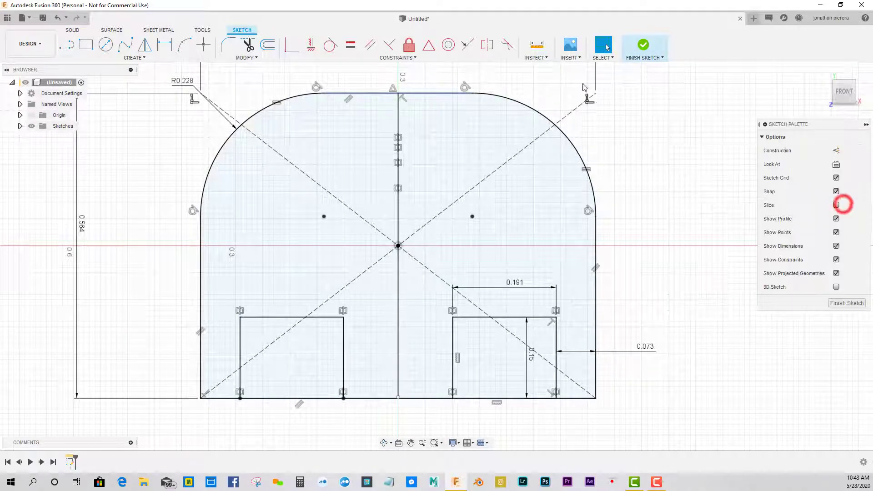
Step: Inspect the two bottom notches and the enclosed profile of the outline sketch
left_click(537, 47)
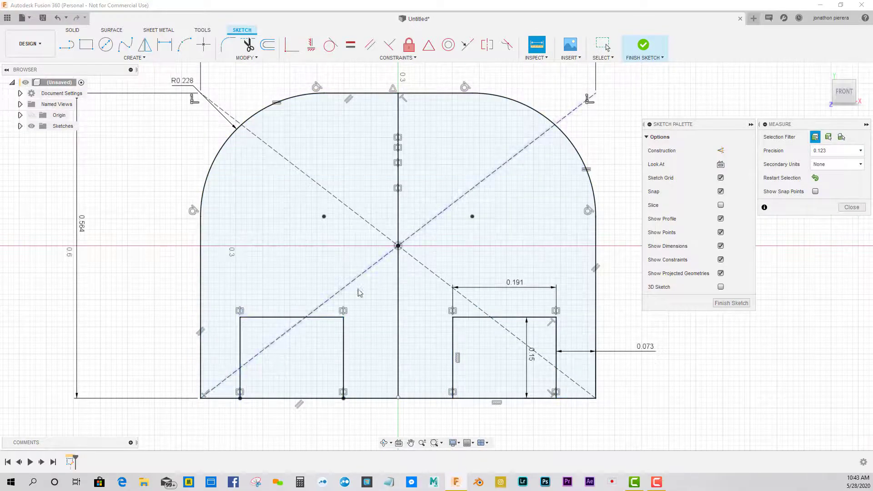
scroll(448, 312, "down", 3)
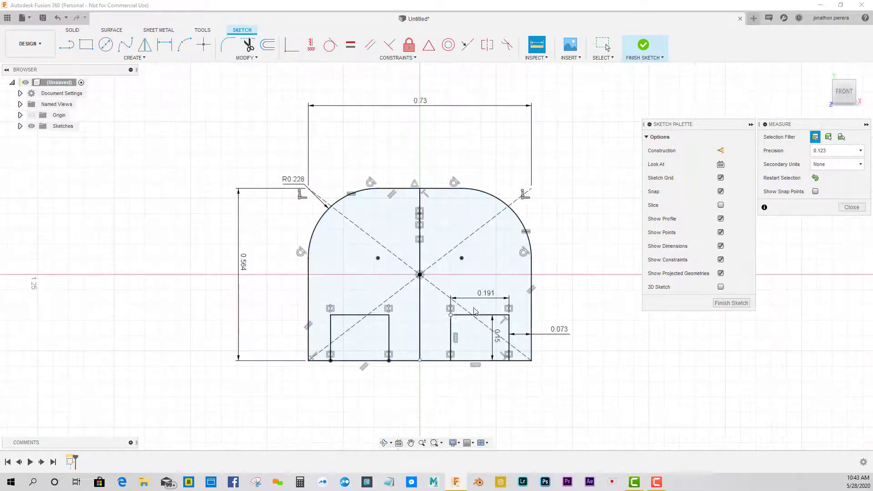
left_click(852, 207)
scroll(473, 345, "up", 4)
scroll(472, 346, "down", 3)
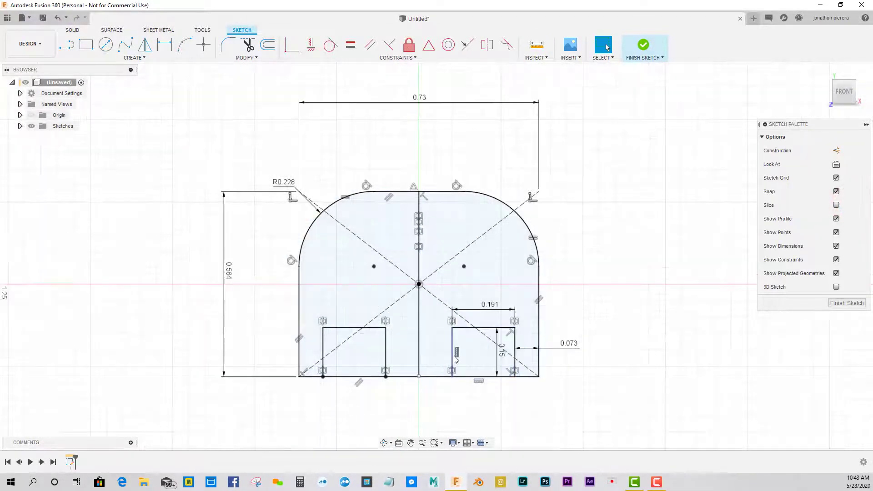
scroll(395, 325, "up", 5)
scroll(362, 340, "down", 2)
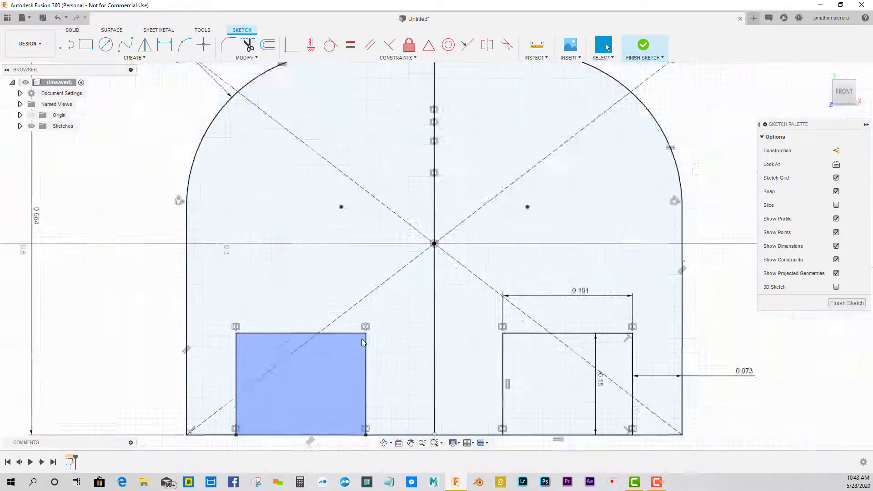
scroll(362, 339, "down", 2)
scroll(286, 382, "up", 3)
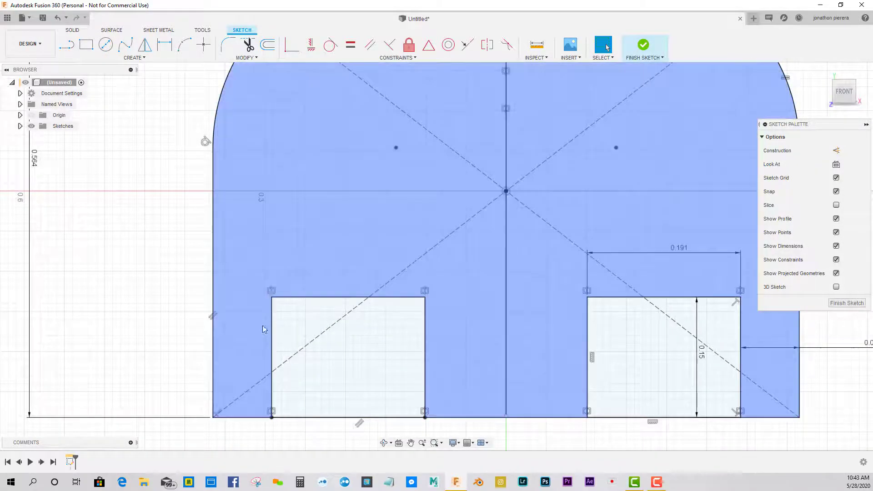
scroll(282, 285, "down", 2)
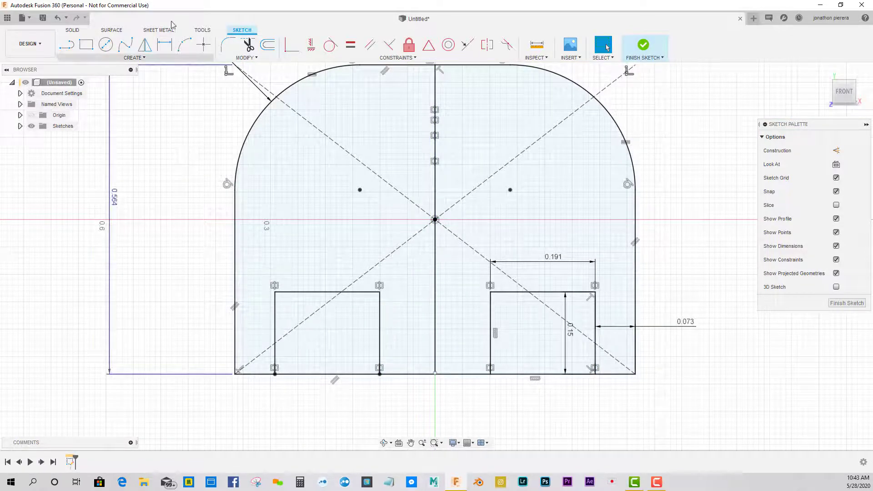
left_click(228, 44)
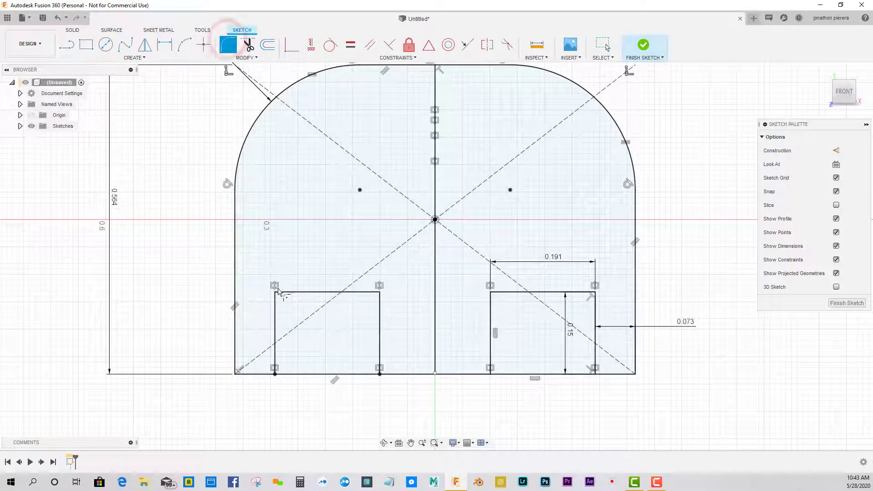
left_click(275, 292)
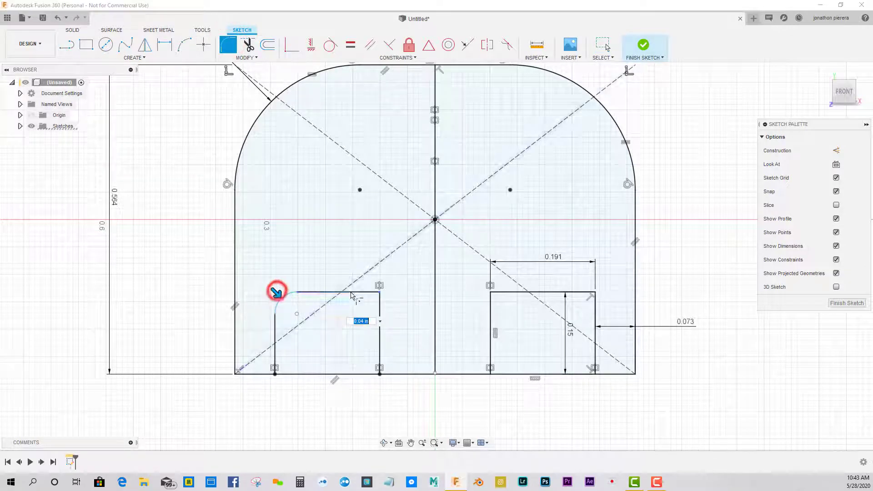
left_click(378, 293)
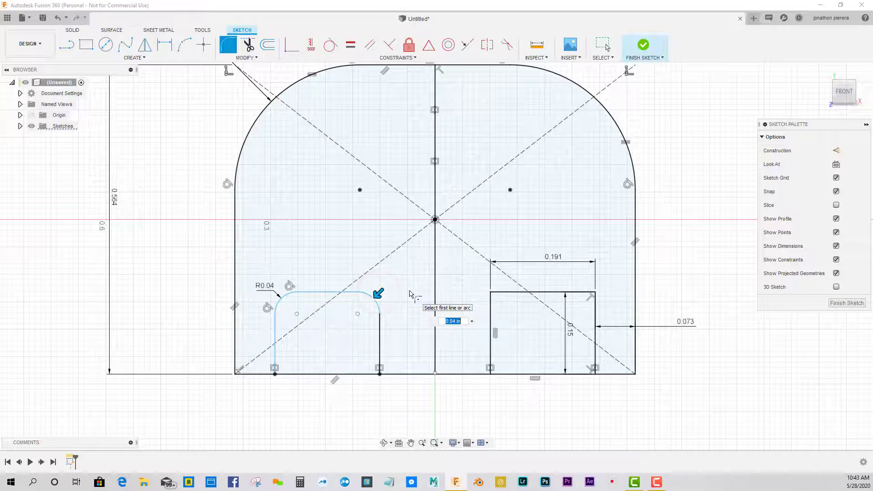
key("Escape")
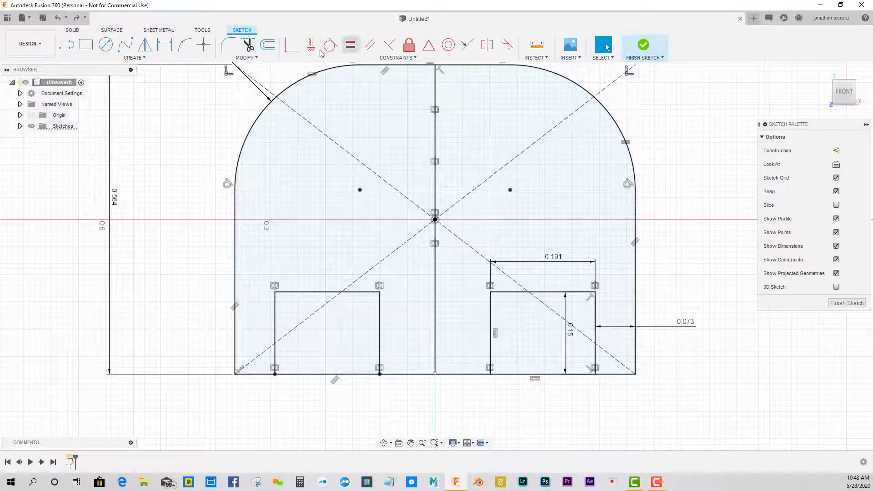
Step: Fillet both upper corners of the dimensioned right notch with a 0.0325 in radius
left_click(229, 44)
left_click(491, 292)
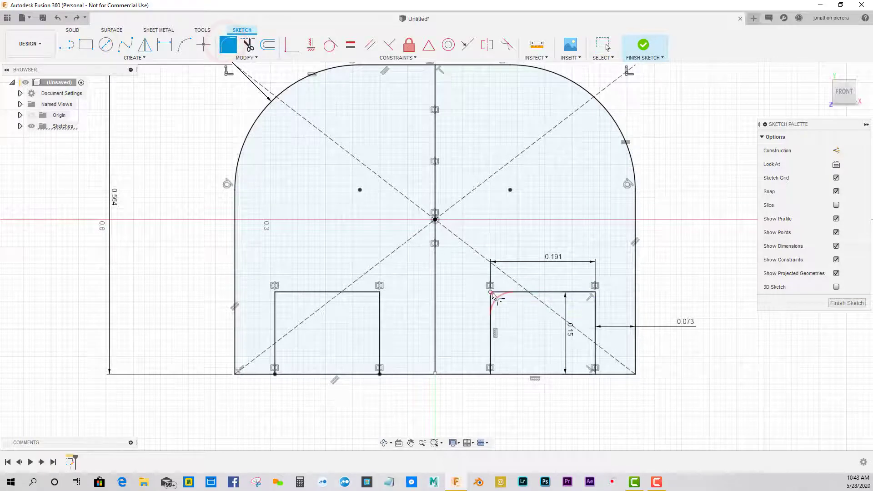
left_click(594, 293)
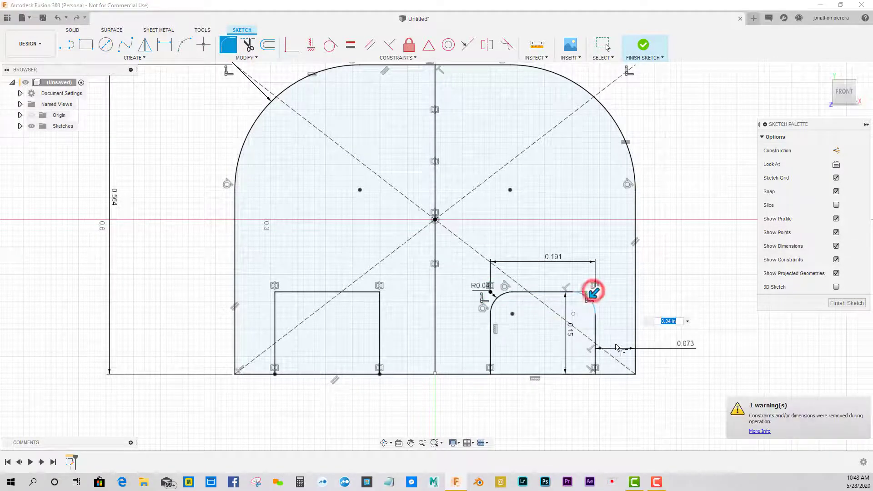
type(".0325")
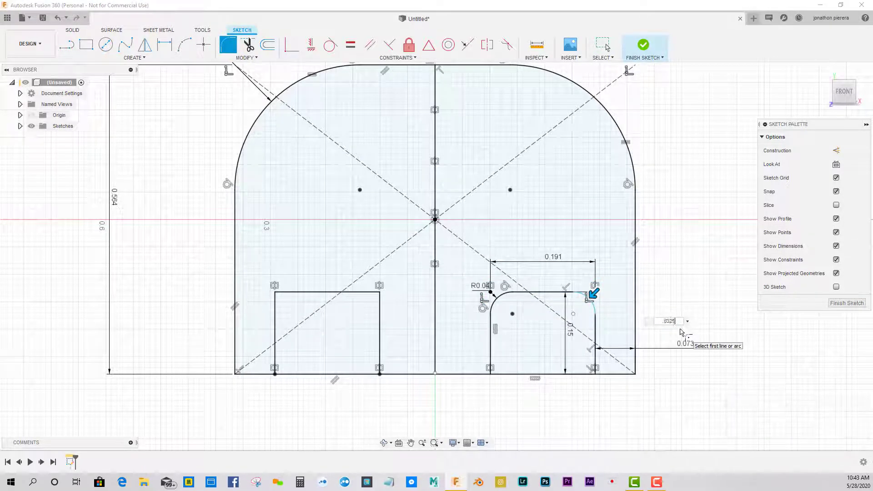
key("Return")
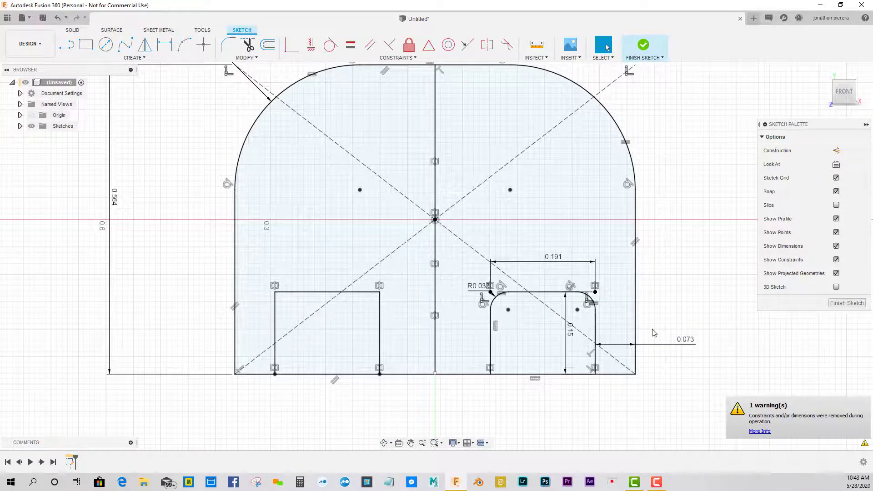
Step: Trim away all lines of the square-cornered mirrored notch on the left side of the outline
key("t")
left_click(380, 319)
left_click(370, 292)
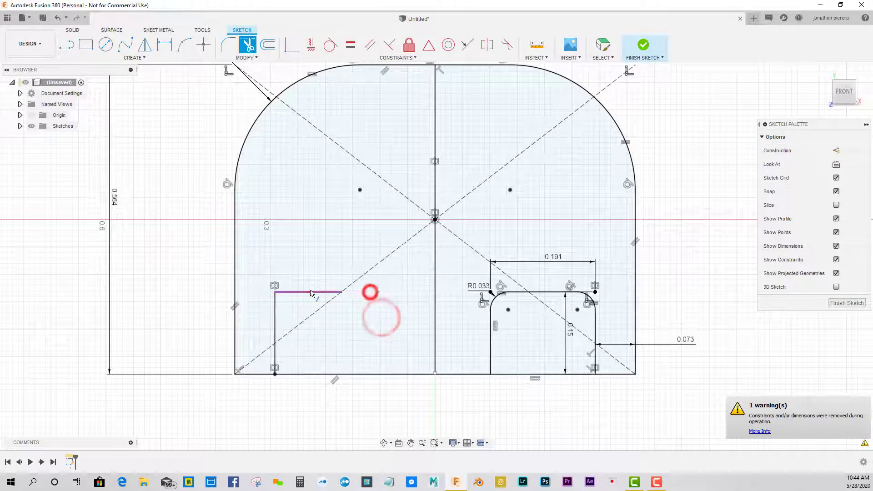
left_click(309, 291)
left_click(274, 337)
left_click(275, 358)
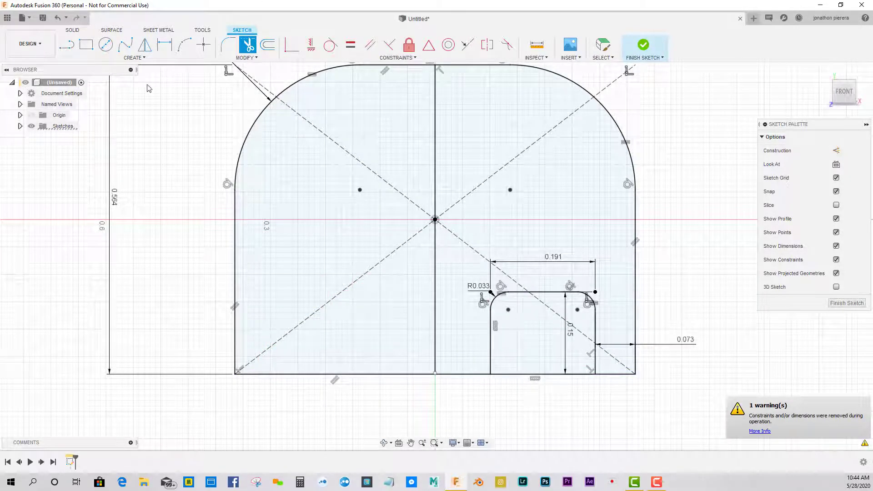
Step: Mirror the filleted right notch's three lines and two corner arcs about the vertical centre line
left_click(144, 44)
left_click(523, 292)
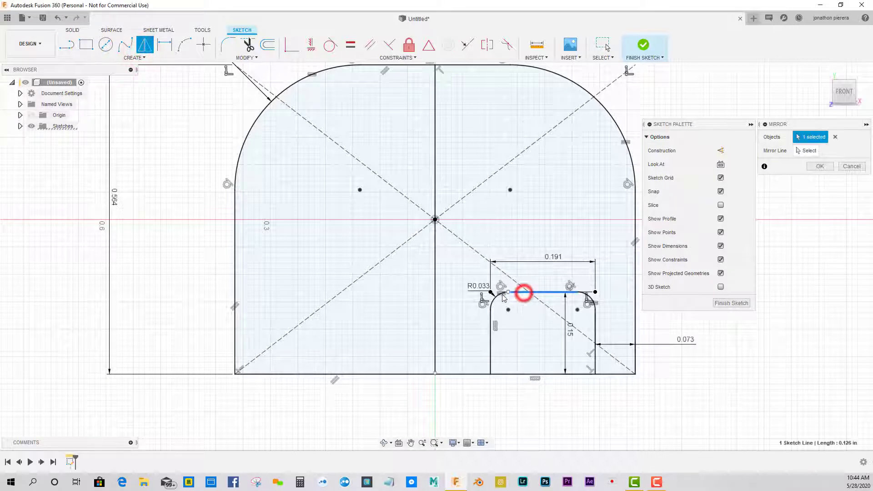
left_click(499, 295)
left_click(491, 322)
left_click(587, 293)
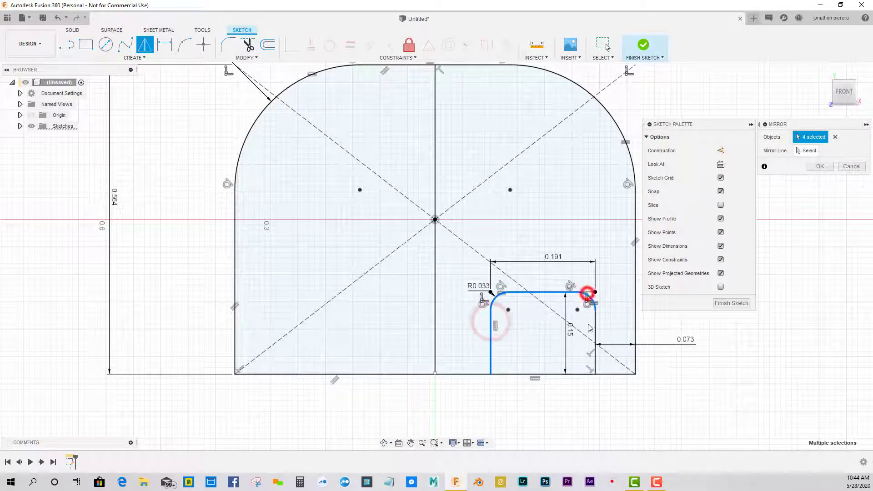
left_click(595, 326)
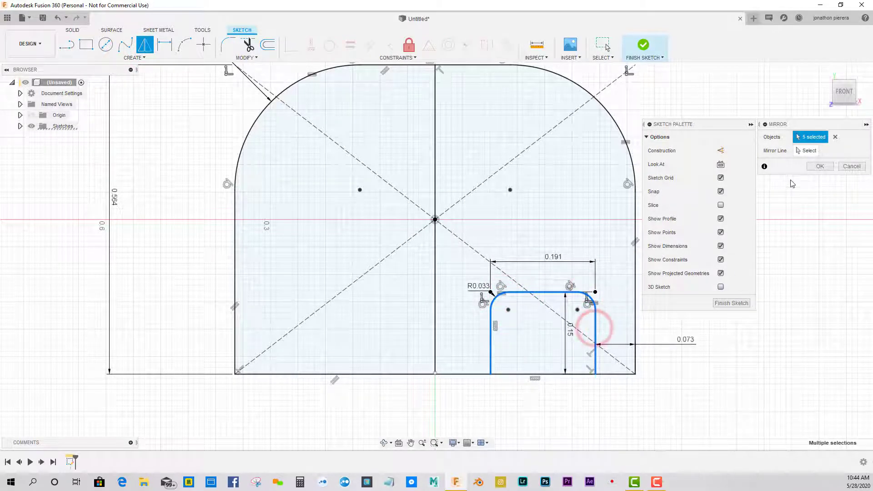
left_click(807, 151)
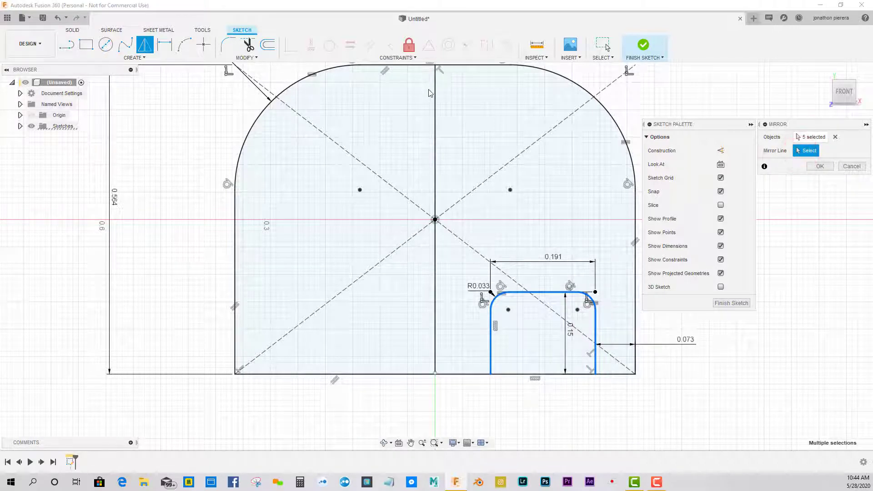
left_click(435, 108)
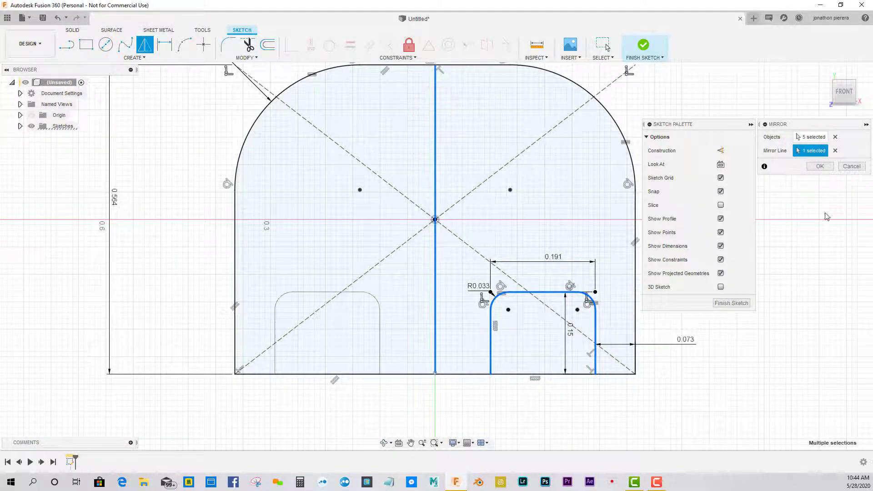
left_click(820, 167)
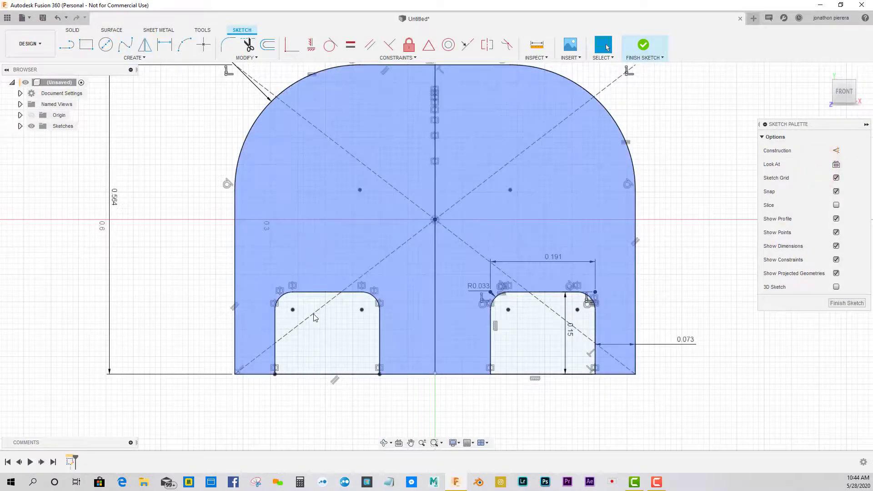
Step: Finish the sketch and extrude the plate profile, without the two notches, 0.091 in as a new body
scroll(350, 313, "down", 3)
scroll(338, 310, "up", 4)
mouse_move(347, 344)
middle_mouse_down("shift")
mouse_move(350, 294)
mouse_move(347, 330)
middle_mouse_up("shift")
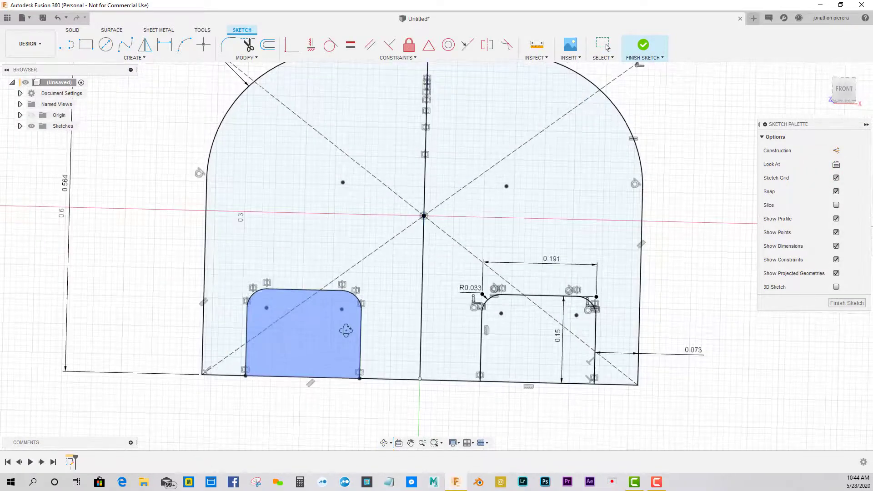
scroll(333, 228, "down", 3)
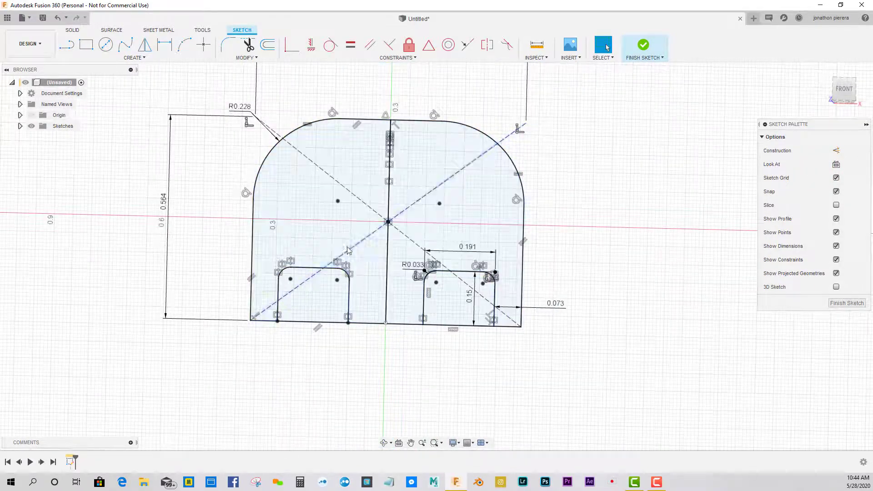
left_click(340, 246)
scroll(317, 250, "down", 3)
scroll(318, 250, "up", 4)
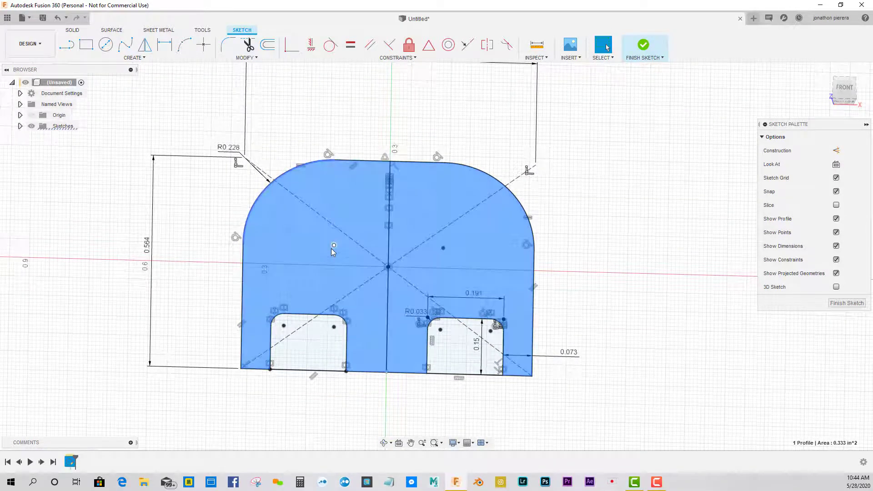
scroll(299, 274, "down", 2)
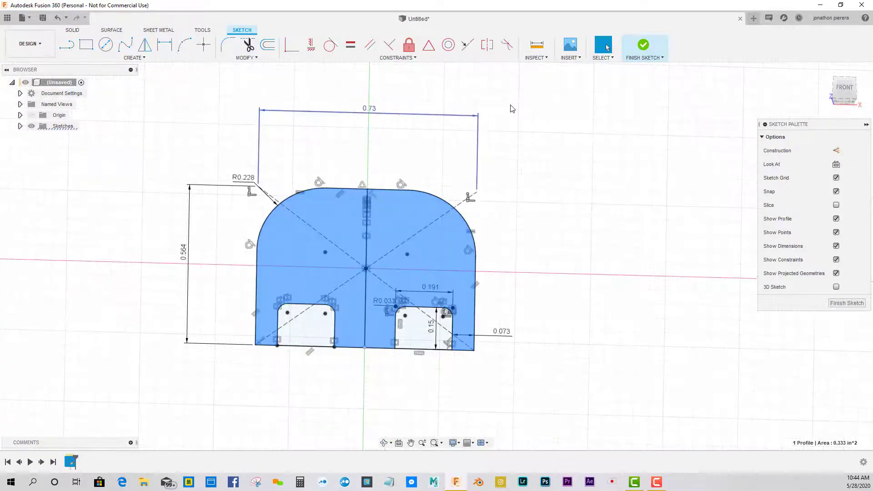
left_click(642, 45)
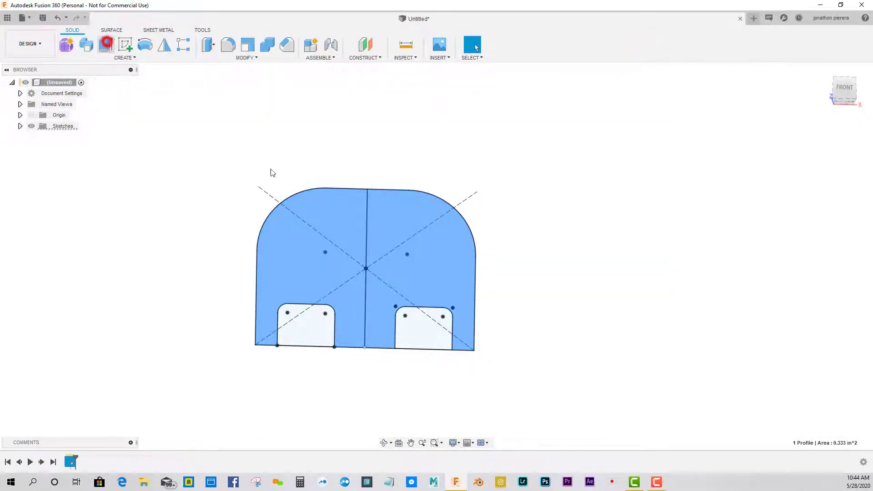
key("e")
scroll(306, 294, "up", 3)
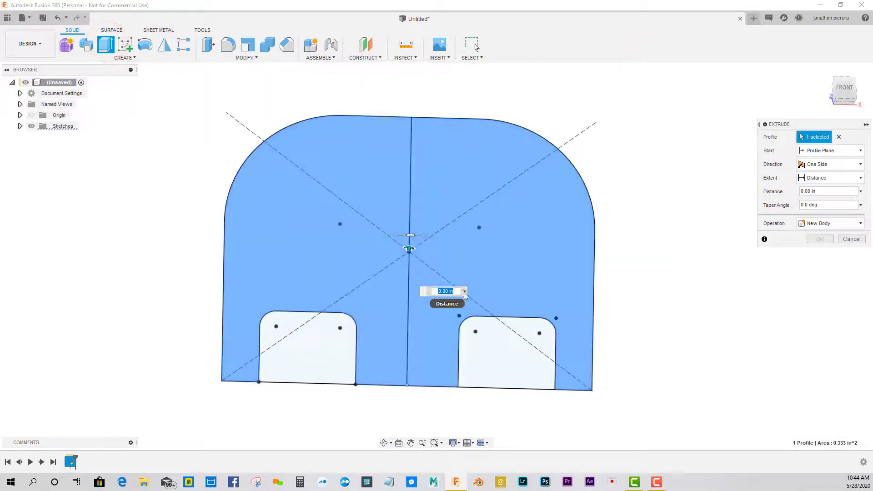
type(".0")
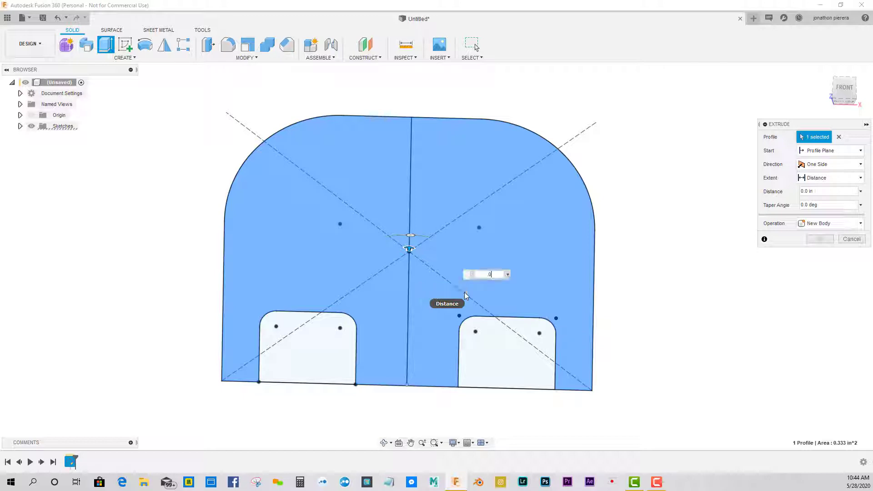
type("91")
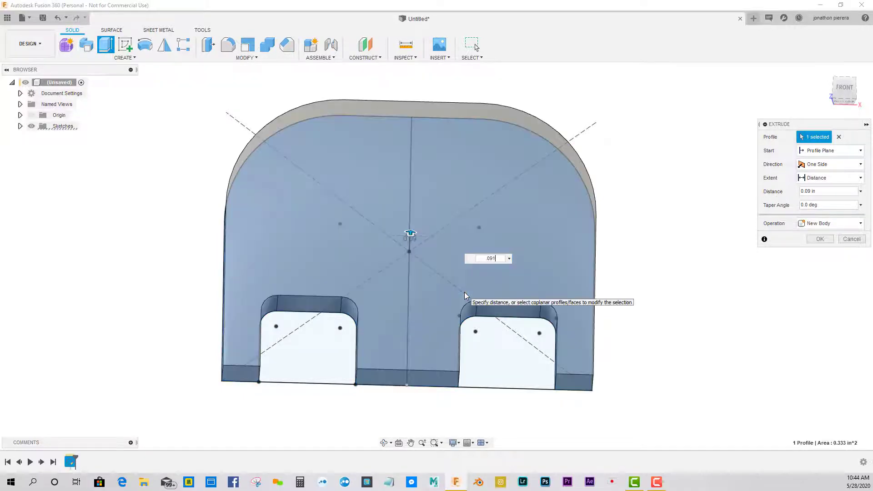
key("Return")
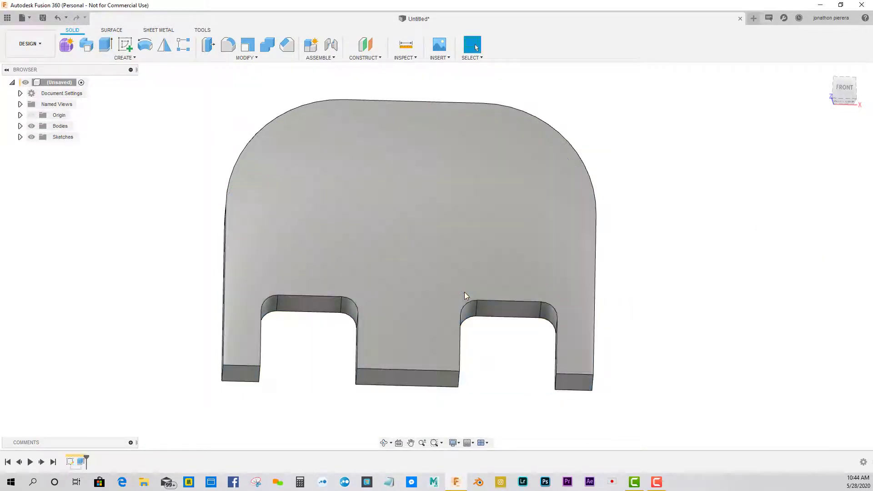
Step: Start a new sketch on the large front face of the extruded plate
scroll(358, 303, "down", 3)
mouse_move(357, 304)
middle_mouse_down("shift")
mouse_move(409, 305)
mouse_move(345, 300)
mouse_move(327, 288)
mouse_move(351, 297)
mouse_move(349, 315)
mouse_move(353, 293)
mouse_move(389, 287)
mouse_move(318, 250)
mouse_move(287, 245)
mouse_move(355, 260)
mouse_move(347, 288)
middle_mouse_up("shift")
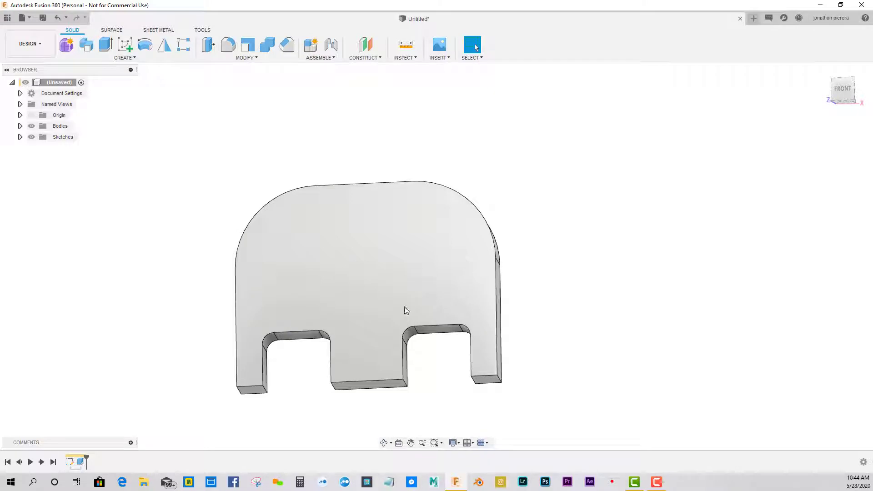
middle_click_drag(406, 310, 276, 309, "shift")
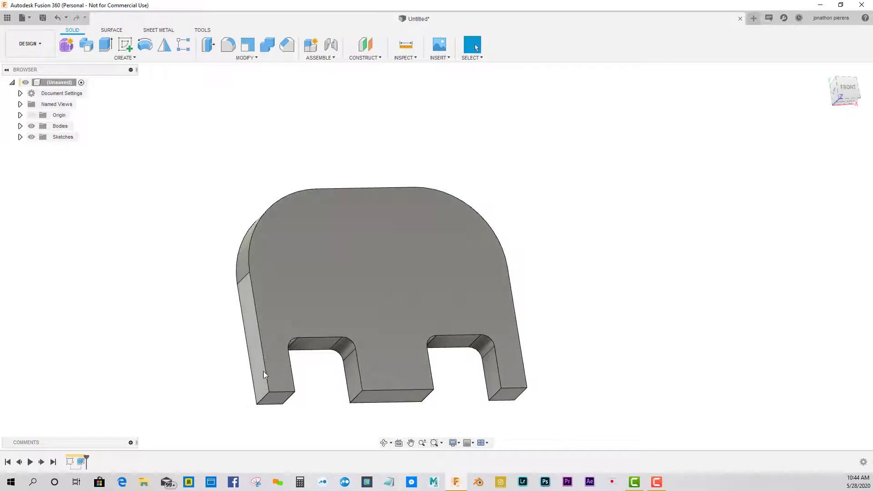
scroll(244, 324, "down", 3)
left_click(125, 45)
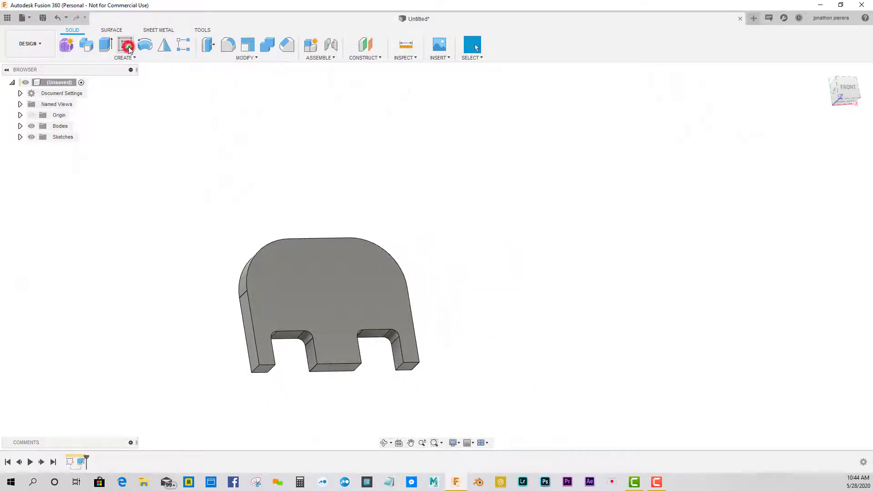
left_click(291, 295)
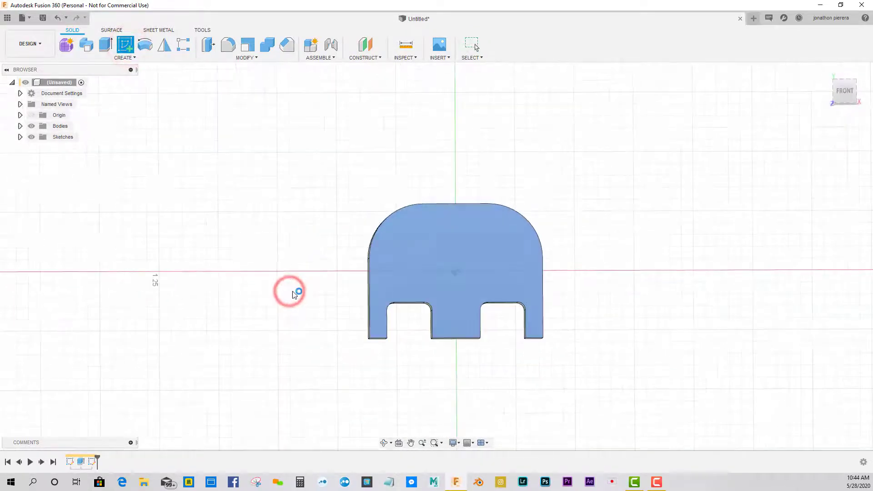
Step: Start an offset with chain selection off and select the plate's two outer side edges, top edge and two rounded corners
scroll(495, 255, "up", 3)
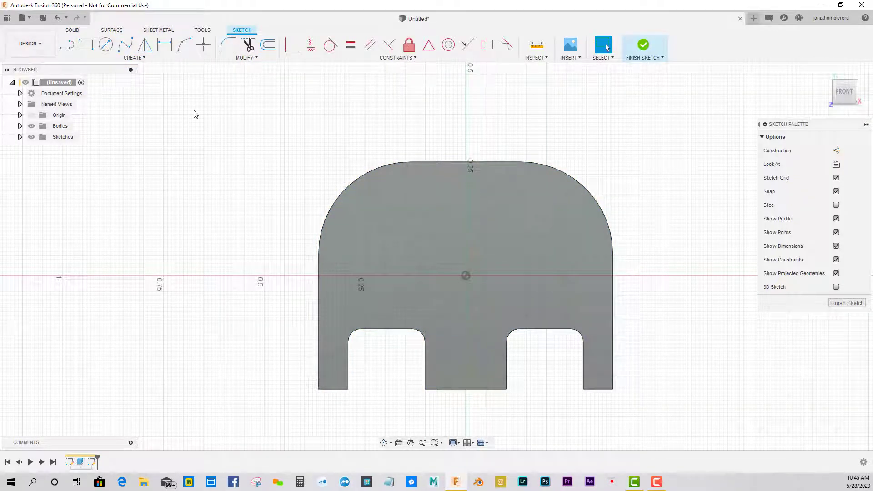
key("o")
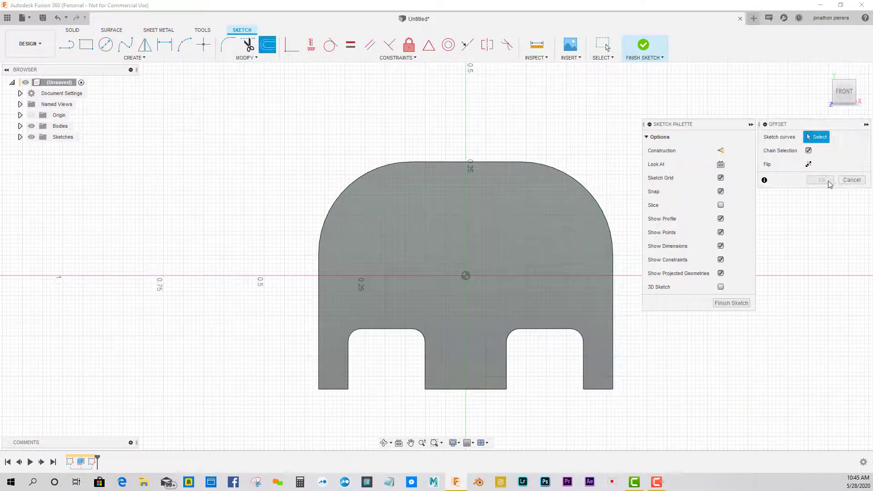
left_click(851, 180)
left_click(246, 58)
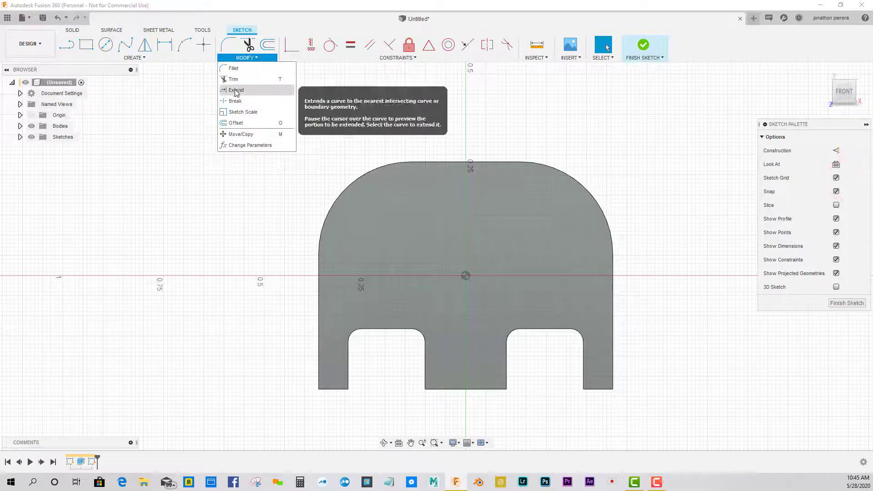
left_click(236, 123)
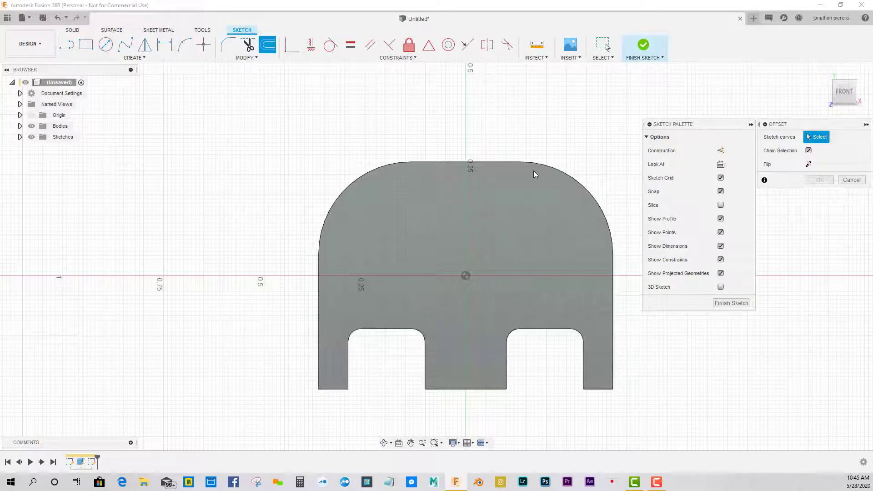
scroll(230, 164, "down", 3)
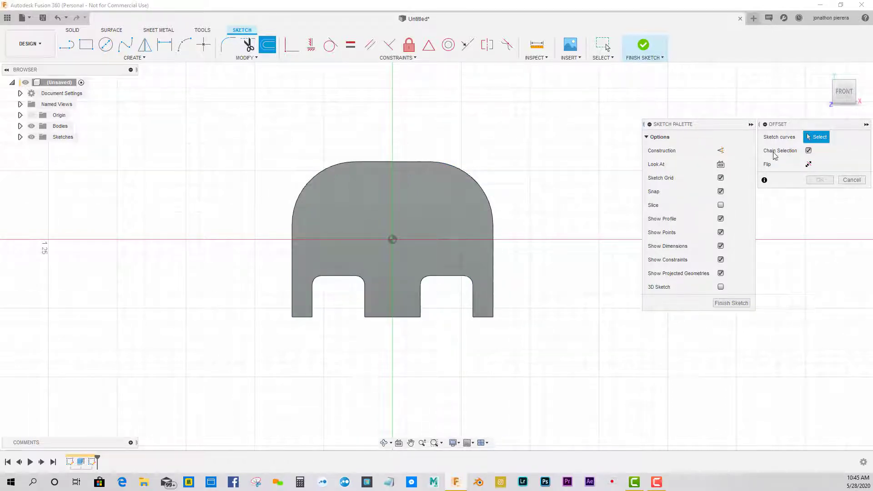
left_click(808, 151)
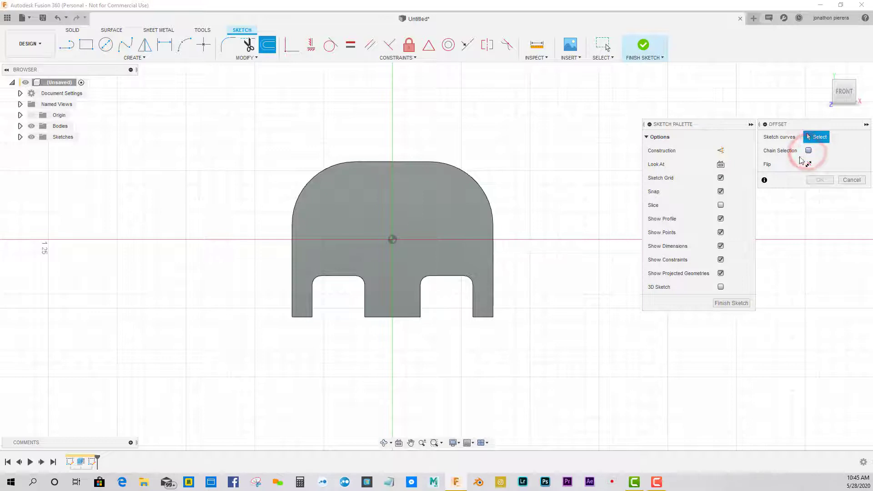
left_click(494, 274)
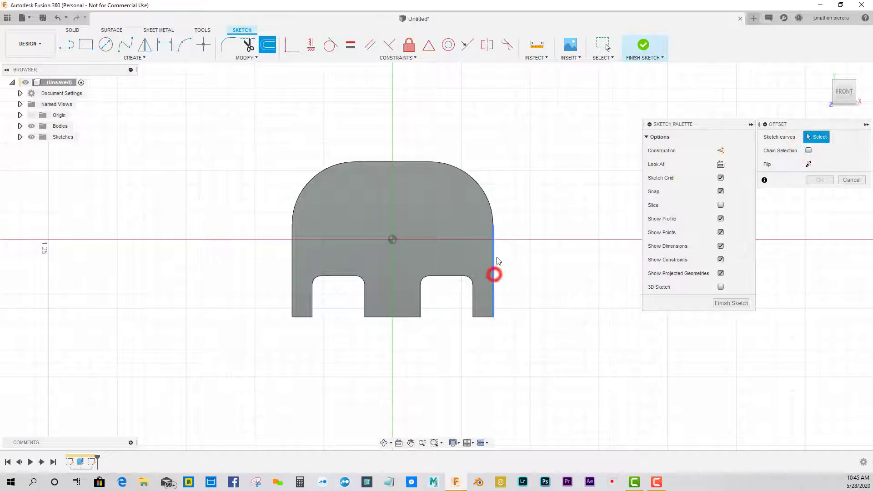
left_click(490, 213)
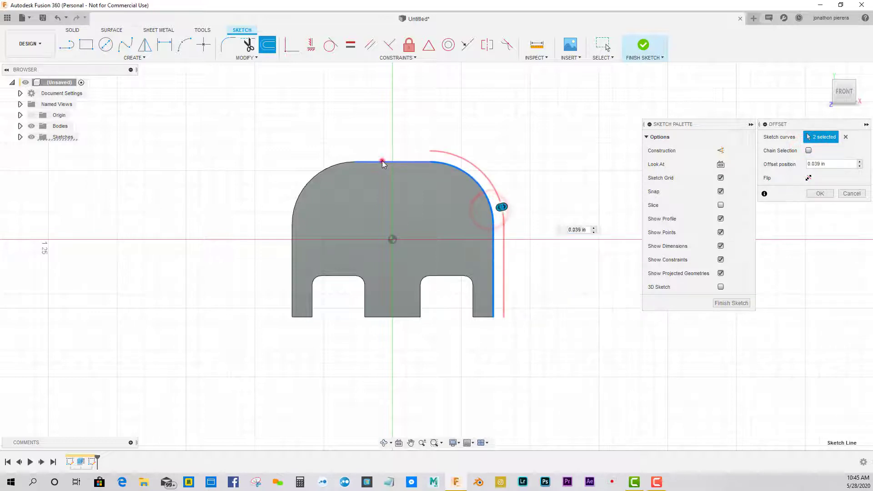
left_click(382, 161)
left_click(328, 169)
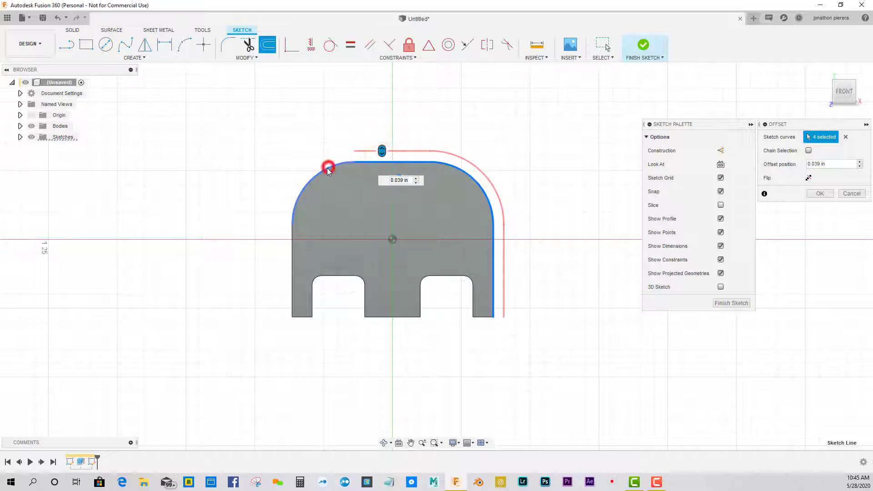
left_click(293, 242)
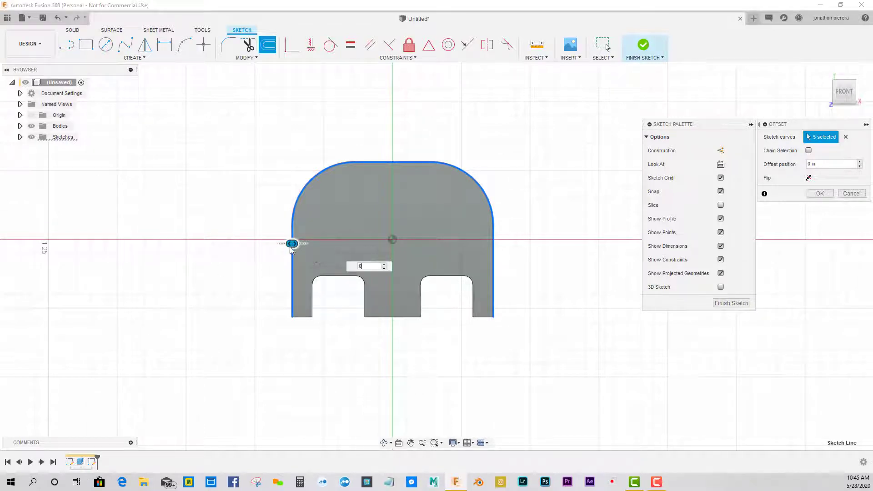
Step: Offset the selected outline edges inward with an offset position of -0.04 in
mouse_move(291, 246)
left_mouse_down()
mouse_move(257, 252)
mouse_move(290, 259)
left_mouse_up()
left_click(383, 268)
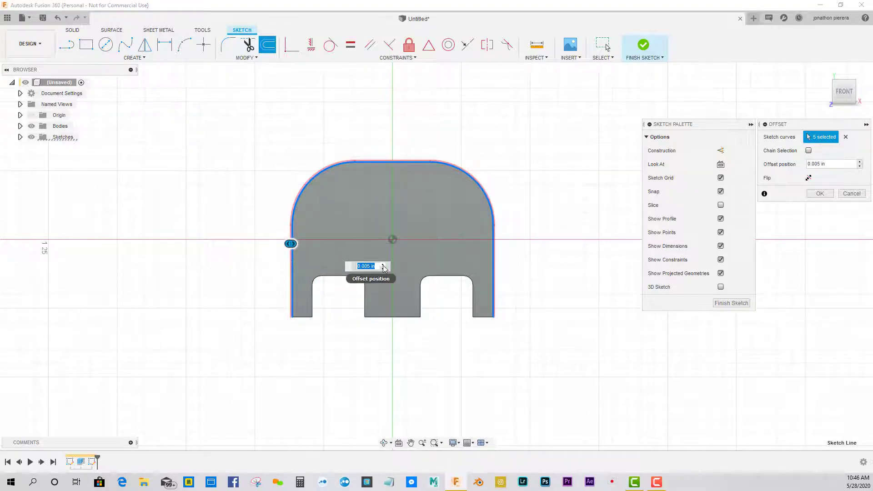
type("0.0")
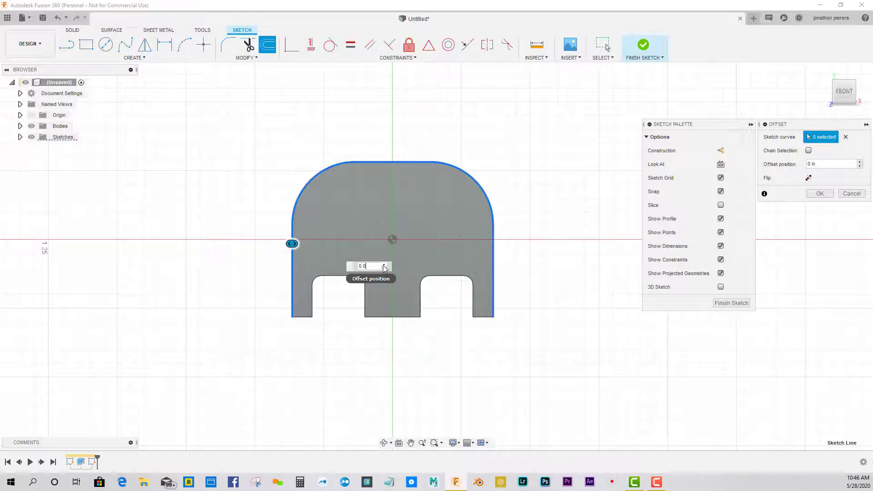
type("4")
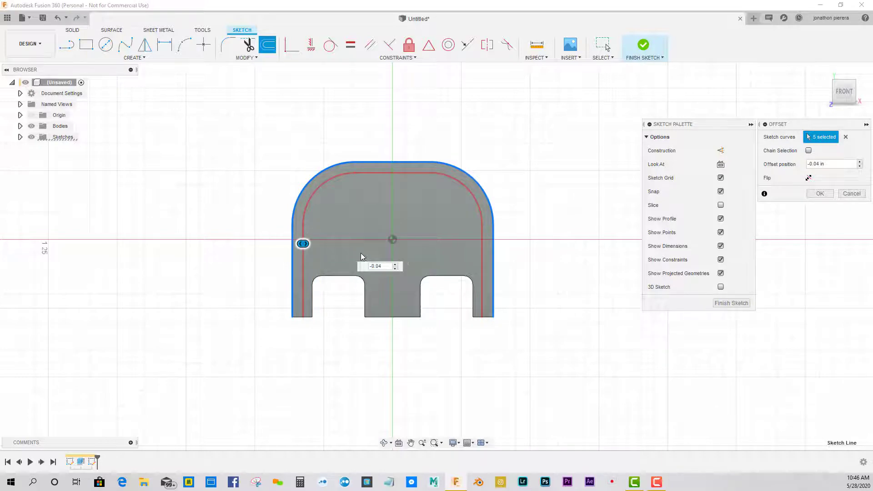
middle_click_drag(372, 288, 529, 275, "shift")
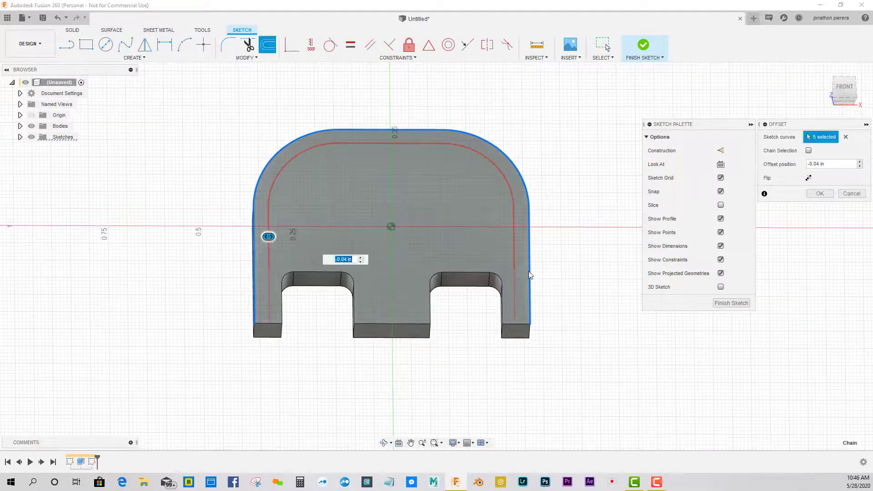
left_click(819, 193)
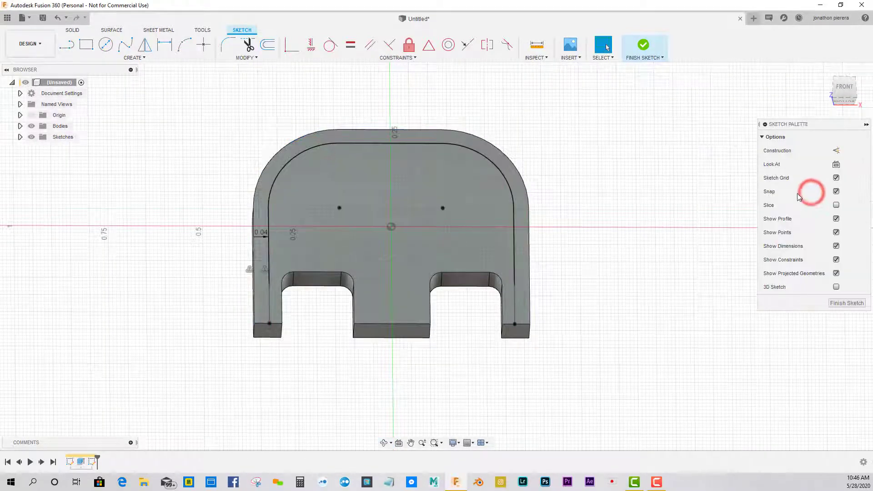
Step: Examine the inset outline and the profiles it forms on the plate's face from several angles
middle_click_drag(458, 233, 436, 235, "shift")
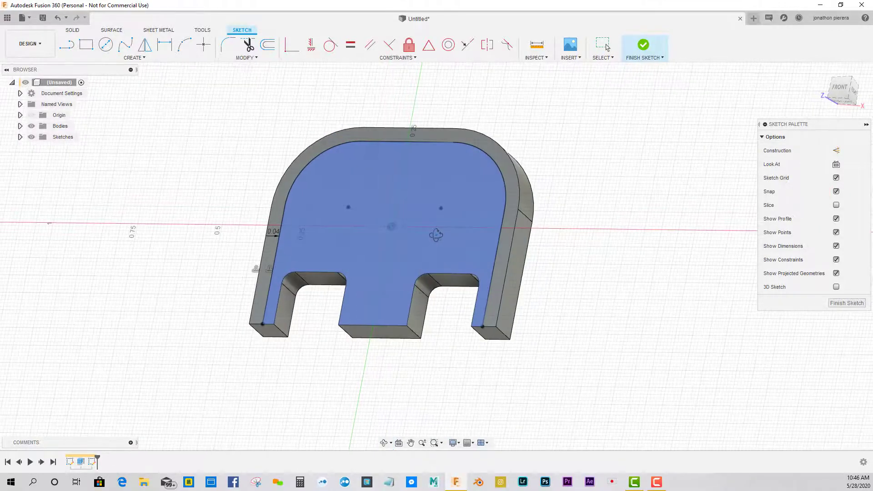
mouse_move(299, 210)
middle_mouse_down("shift")
mouse_move(338, 205)
mouse_move(359, 228)
mouse_move(315, 194)
middle_mouse_up("shift")
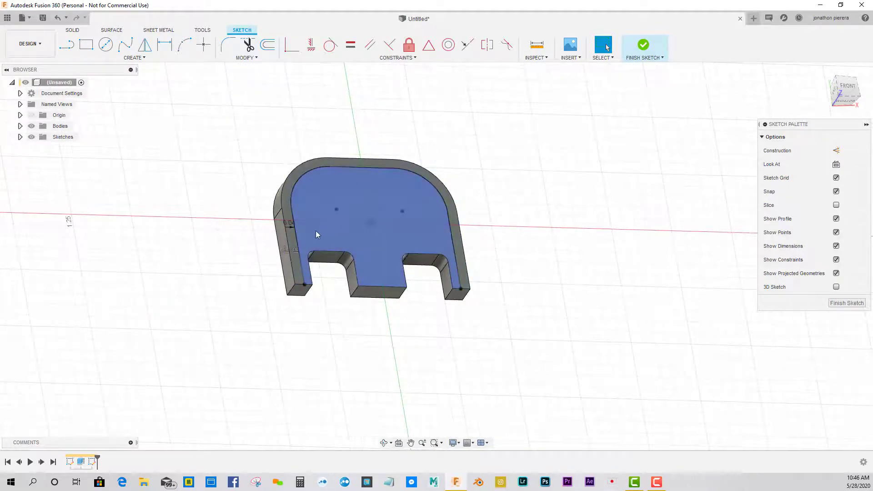
mouse_move(315, 230)
middle_mouse_down("shift")
mouse_move(292, 234)
mouse_move(274, 260)
mouse_move(293, 238)
middle_mouse_up("shift")
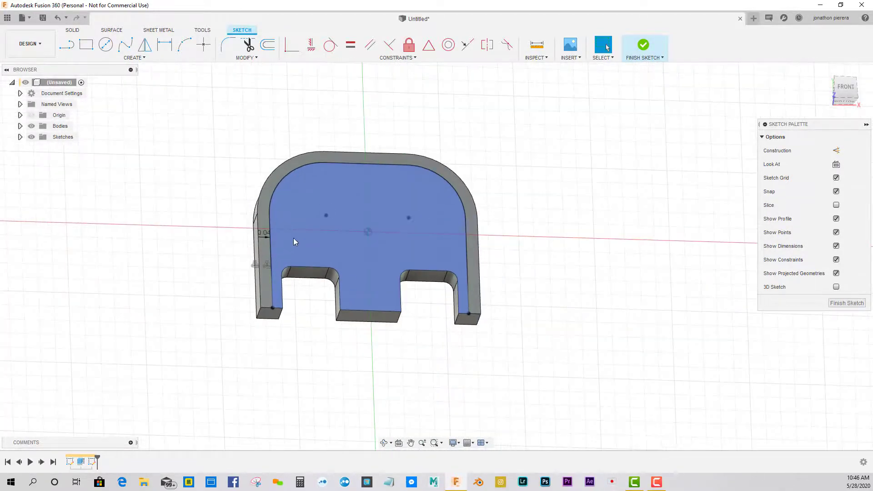
scroll(294, 241, "up", 3)
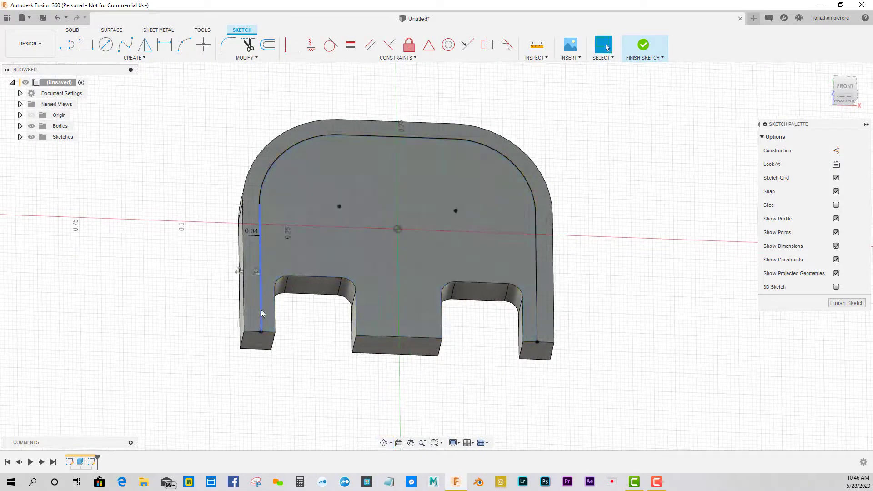
scroll(262, 313, "down", 2)
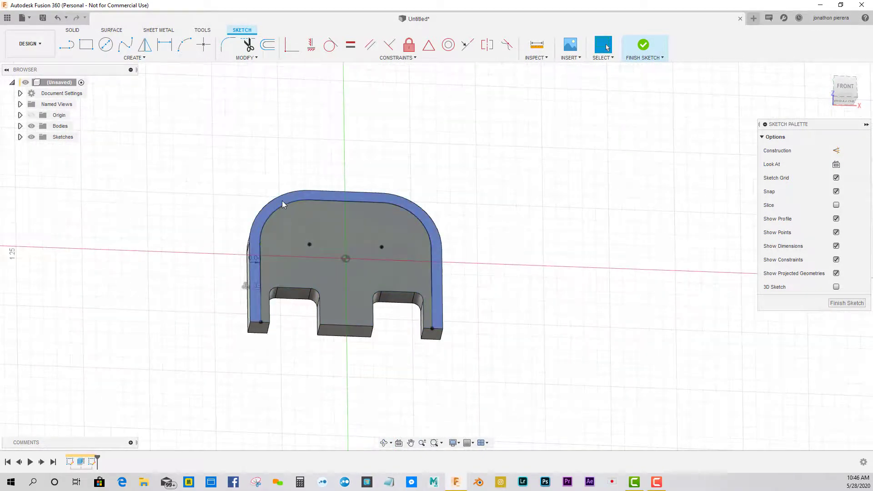
scroll(282, 201, "up", 2)
middle_click_drag(293, 231, 314, 218, "shift")
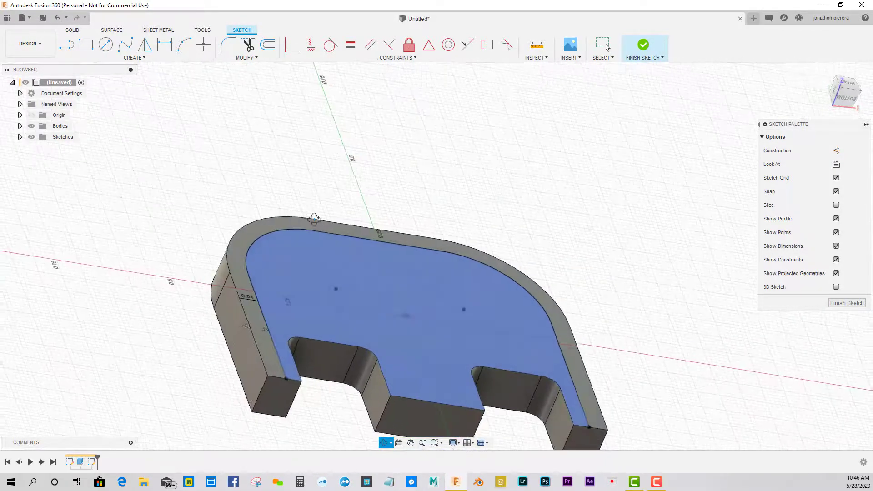
middle_click_drag(302, 253, 301, 282, "shift")
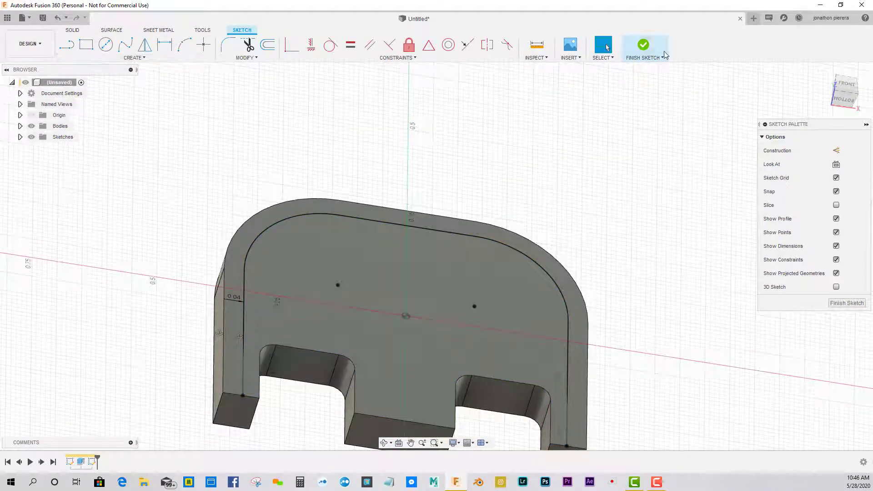
Step: Finish the sketch and extrude the profile inside the inset outline outward by 0.081 in, joined to the plate
left_click(642, 51)
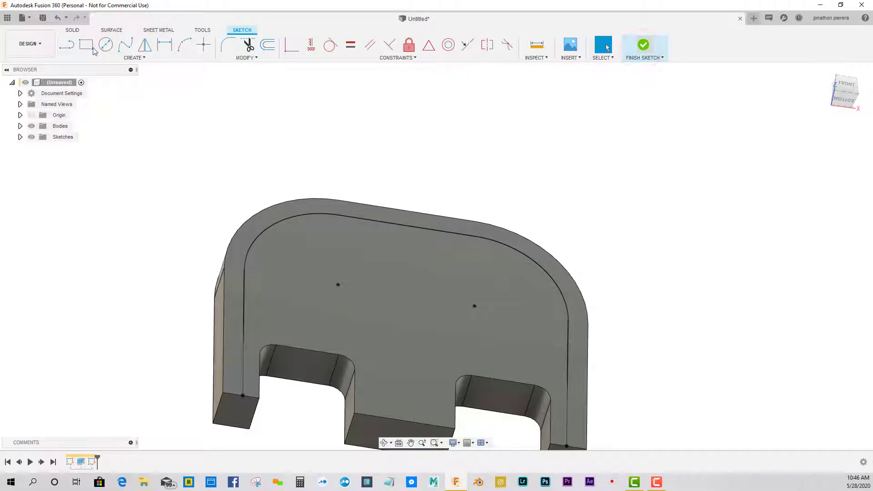
left_click(106, 44)
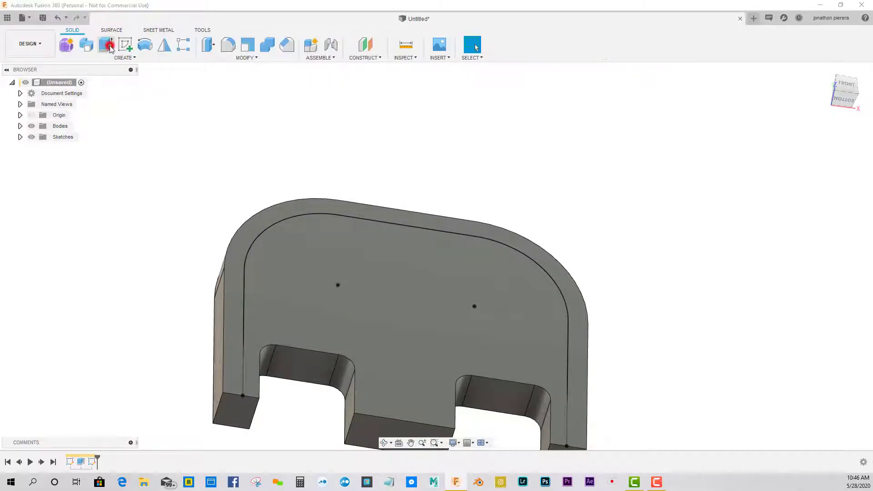
left_click(265, 220)
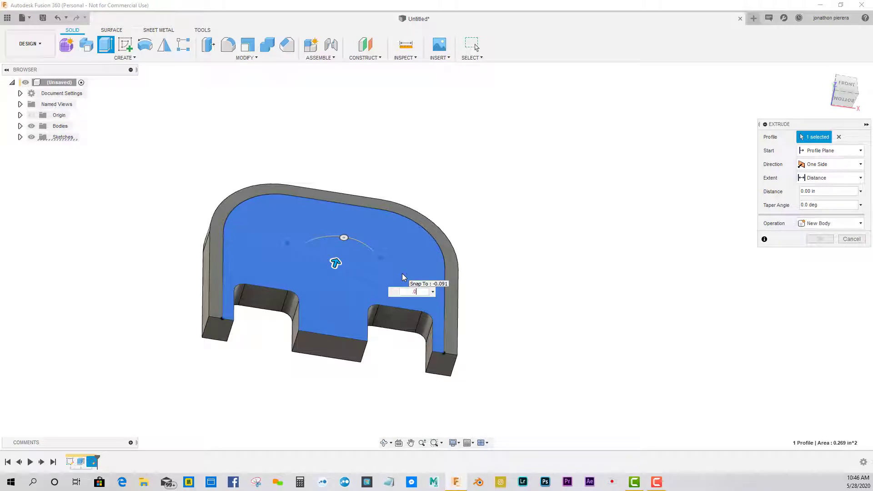
type("81")
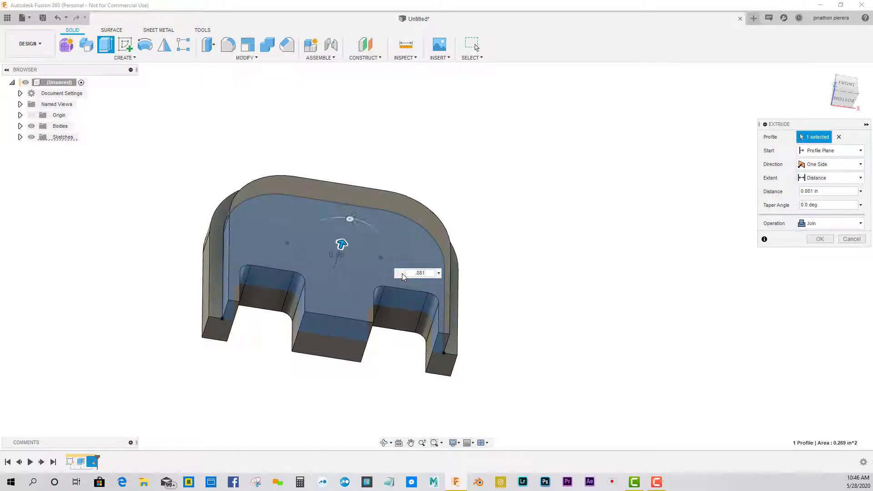
key("Return")
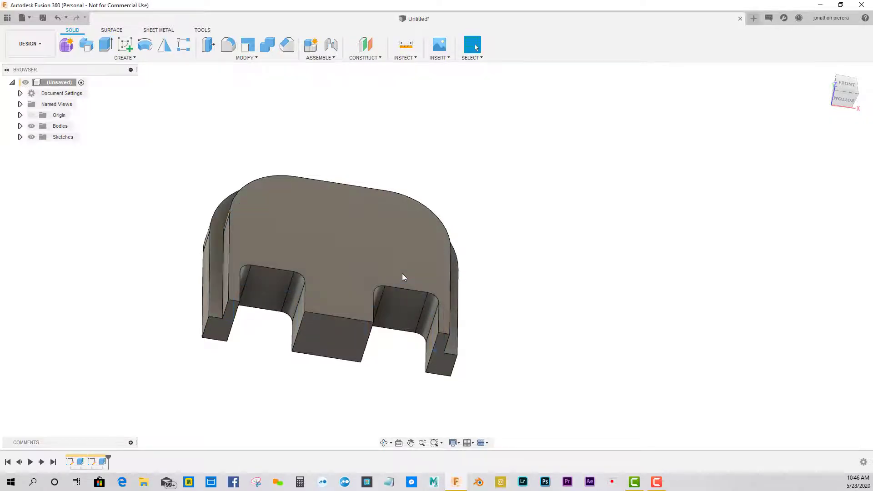
Step: Start a new sketch on the plate's large flat back face, opposite the stepped side
scroll(402, 274, "down", 5)
left_click_drag(402, 275, 366, 259)
key("Escape")
middle_click_drag(363, 258, 425, 247, "shift")
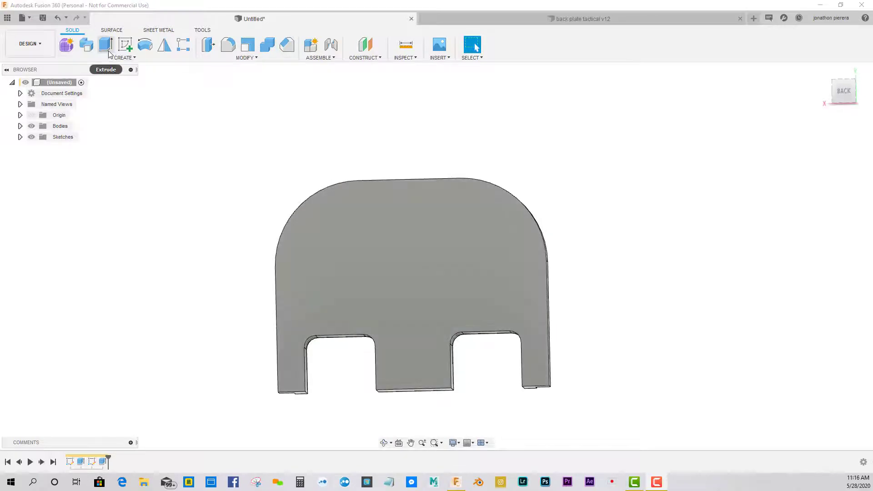
left_click(127, 51)
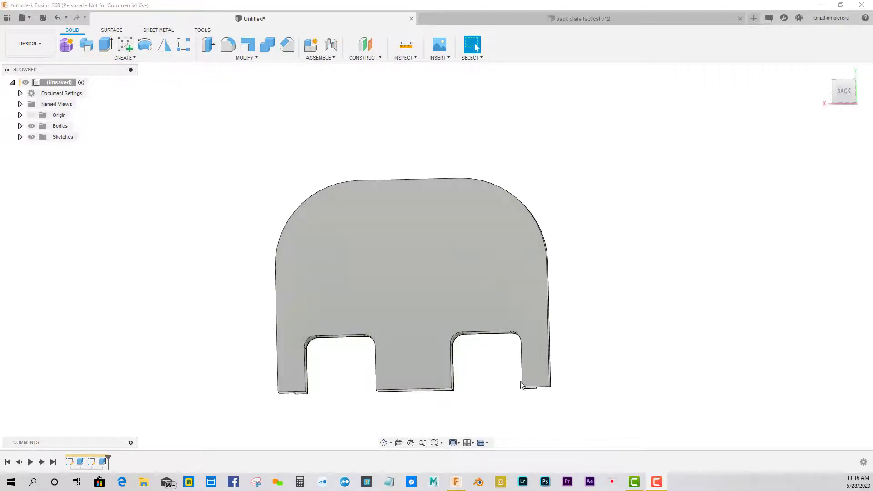
left_click(422, 260)
Step: Draw a vertical centre line from the midpoint of the plate's top edge to the midpoint of the middle leg's bottom edge
key("l")
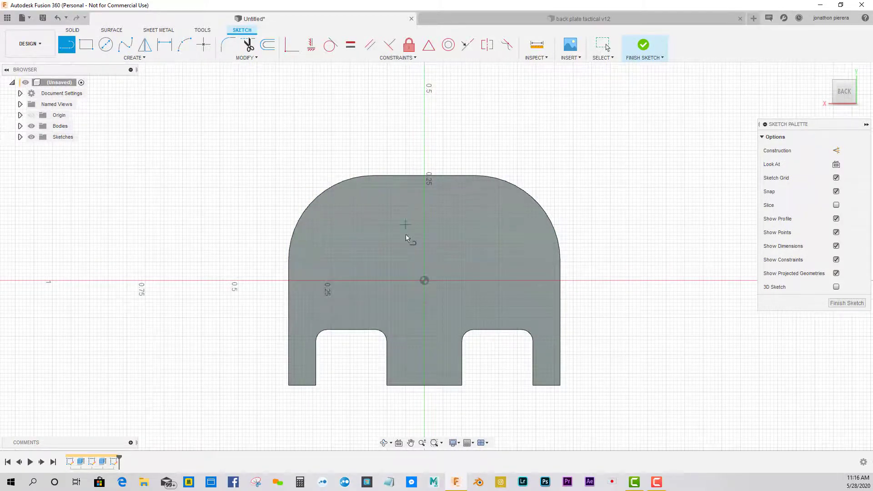
scroll(398, 276, "up", 3)
middle_click_drag(399, 278, 395, 254, "shift")
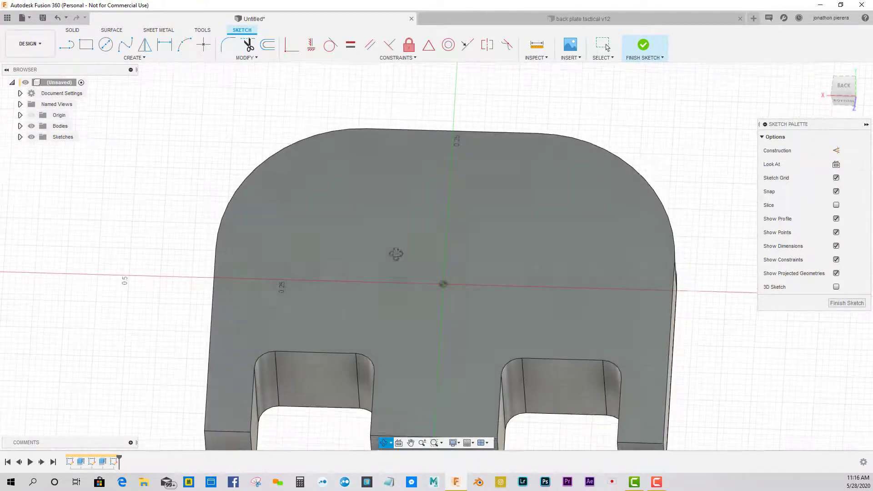
scroll(456, 133, "down", 3)
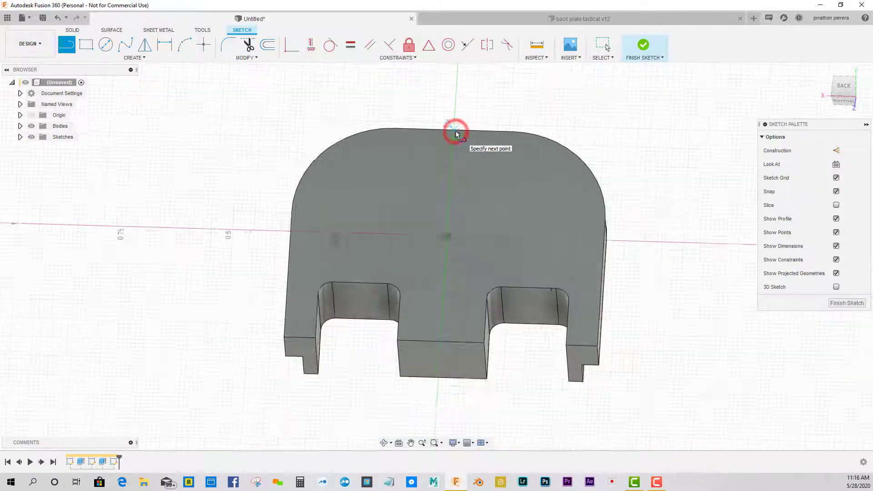
left_click(455, 131)
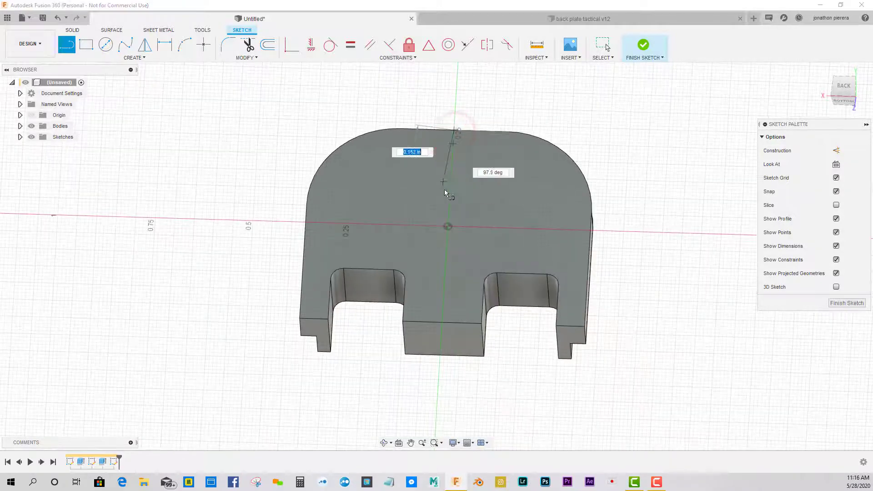
left_click(444, 322)
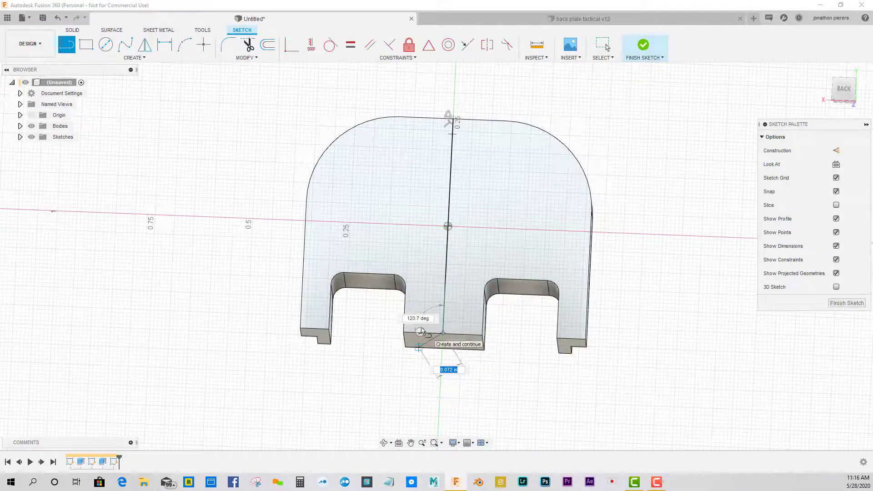
mouse_move(419, 328)
middle_mouse_down("shift")
mouse_move(433, 258)
mouse_move(434, 269)
middle_mouse_up("shift")
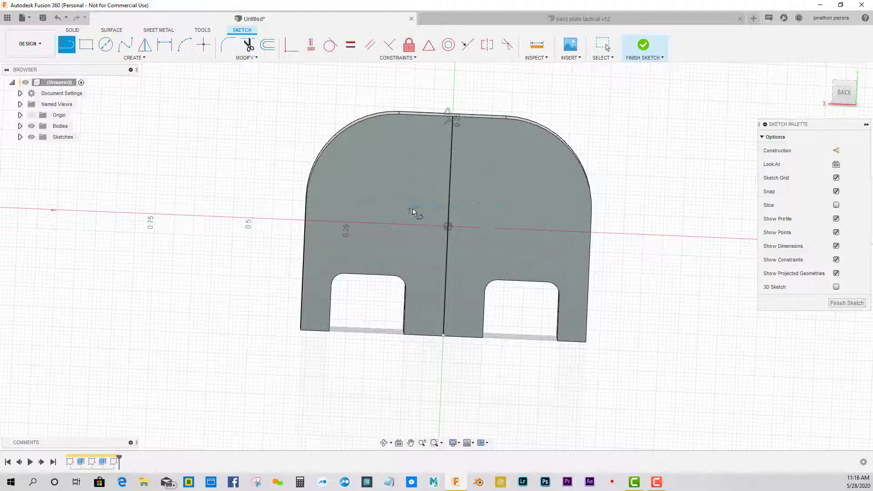
left_click(449, 178)
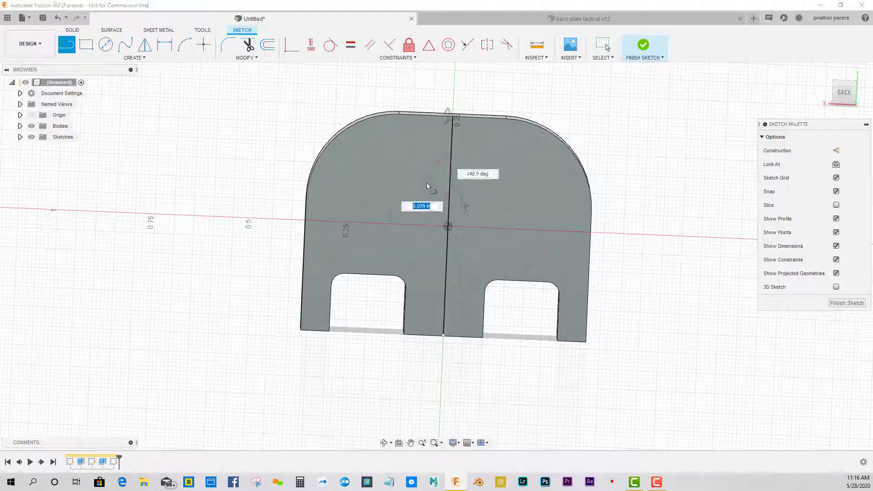
key("Escape")
left_click(213, 121)
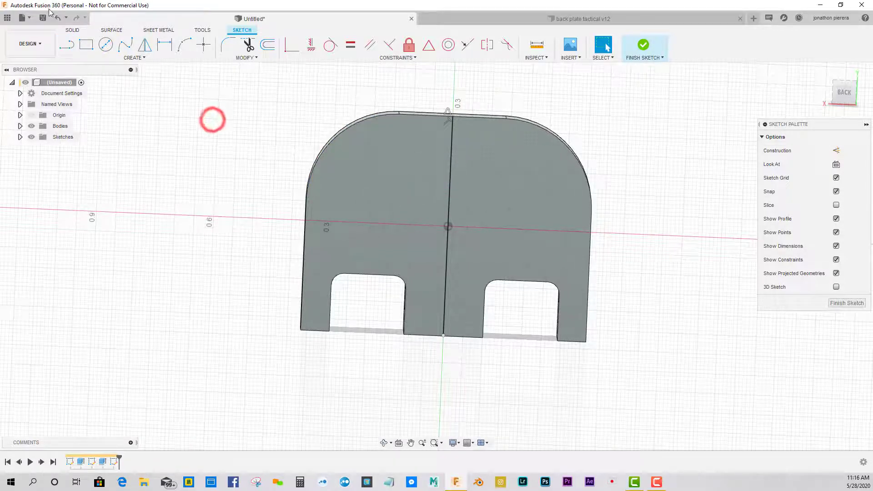
Step: Sketch a circle centred on the vertical centre line in the plate's upper half and set its diameter to 0.36 in
left_click(106, 45)
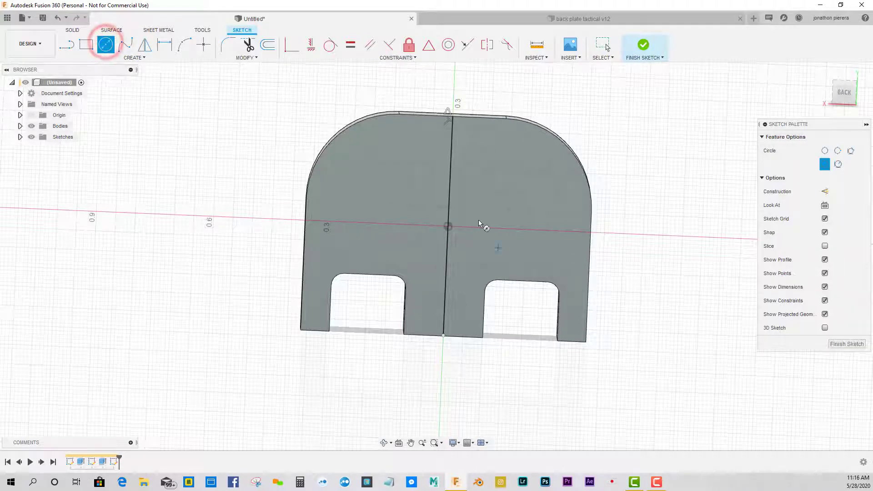
left_click(448, 180)
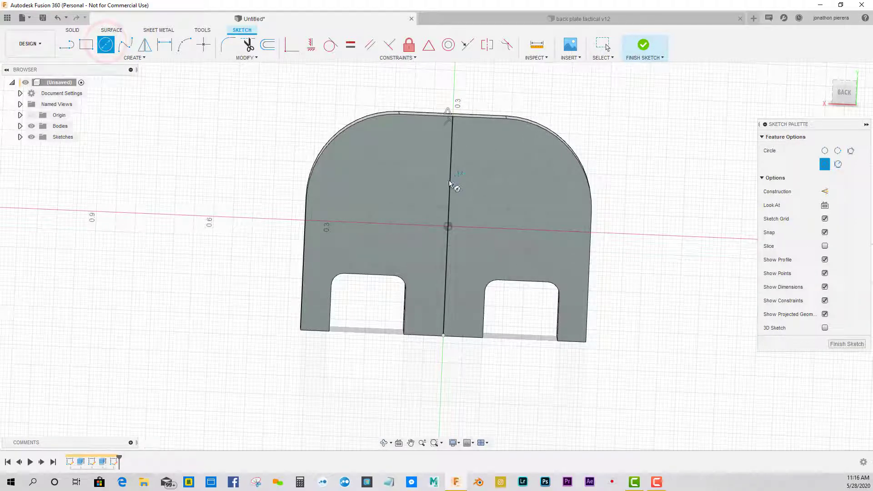
left_click(500, 197)
key("d")
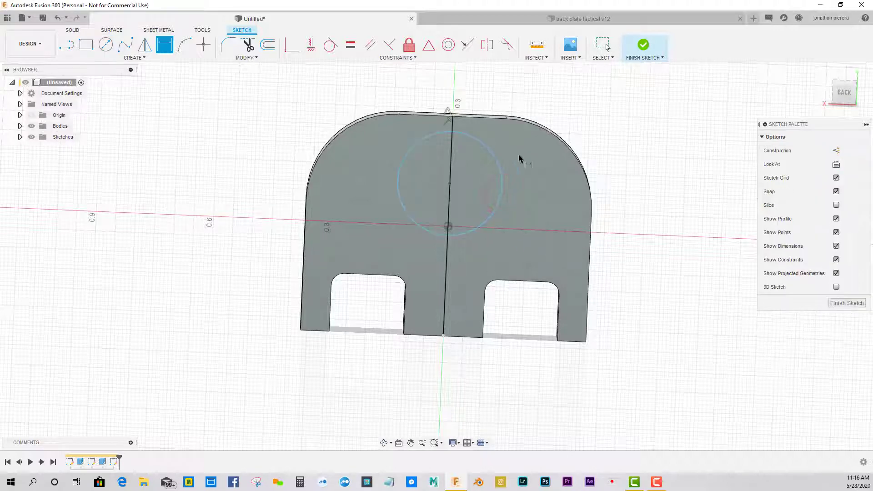
left_click(500, 162)
left_click(601, 122)
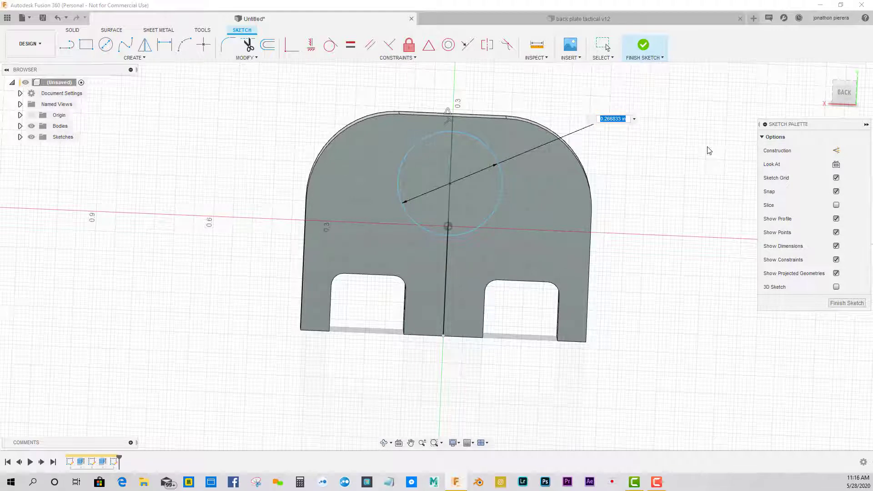
key("BackSpace")
key("Return")
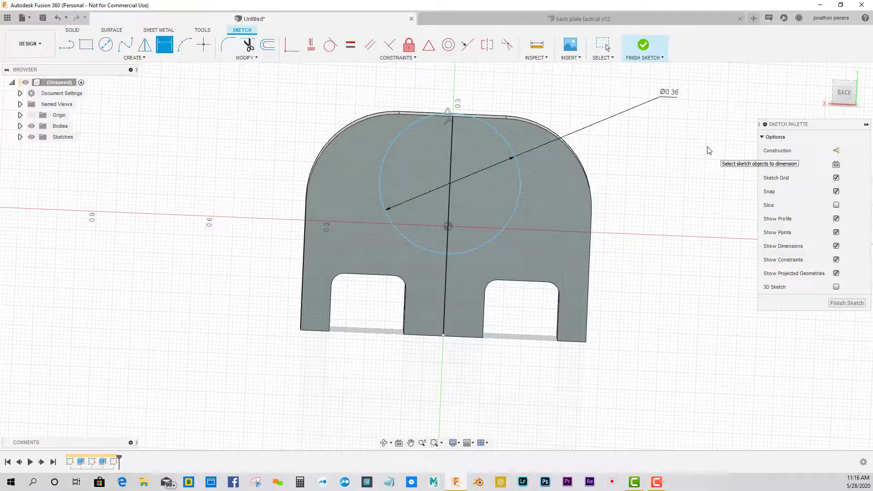
key("Escape")
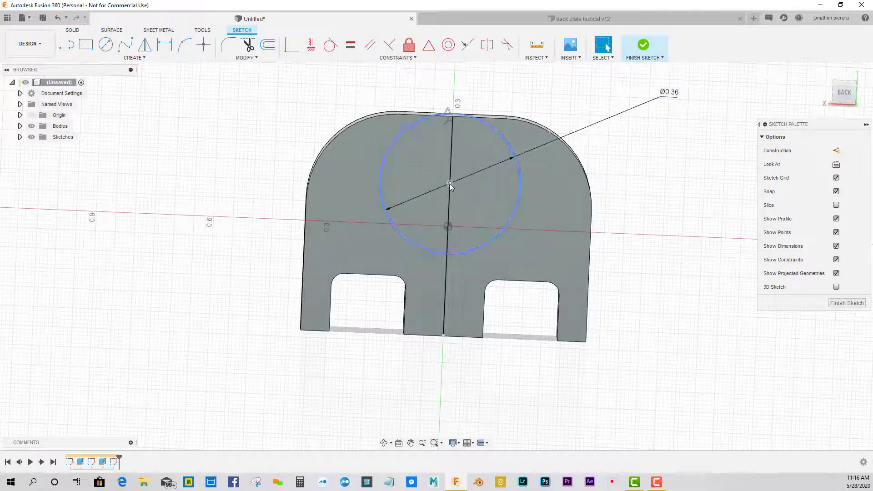
Step: Move the circle down along the centre line and set the distance from the plate's top edge to its centre to 0.242 in
left_click_drag(449, 183, 446, 206)
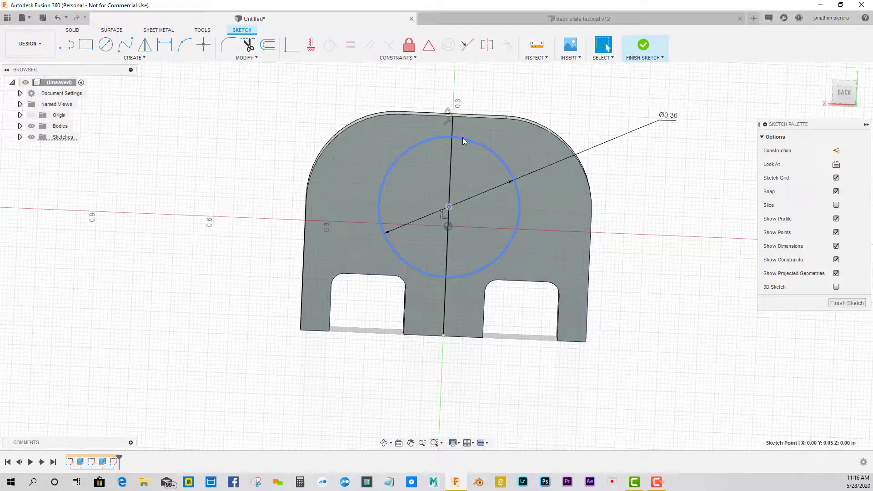
key("d")
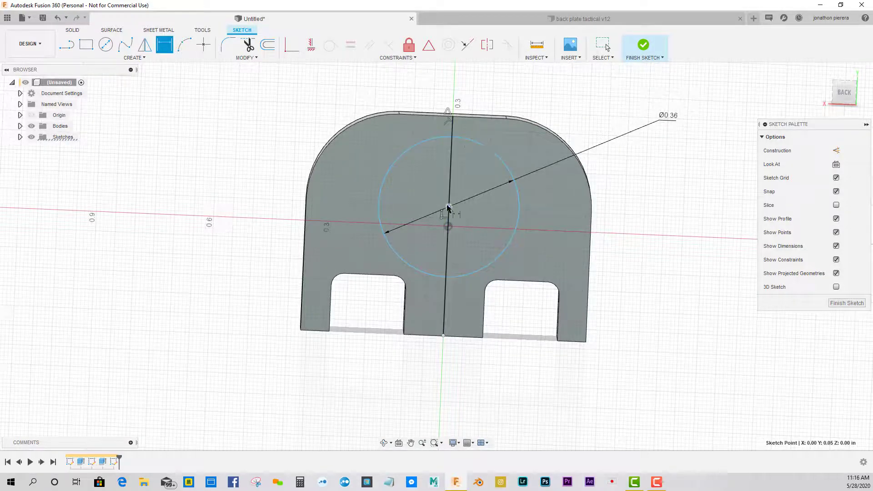
left_click(449, 208)
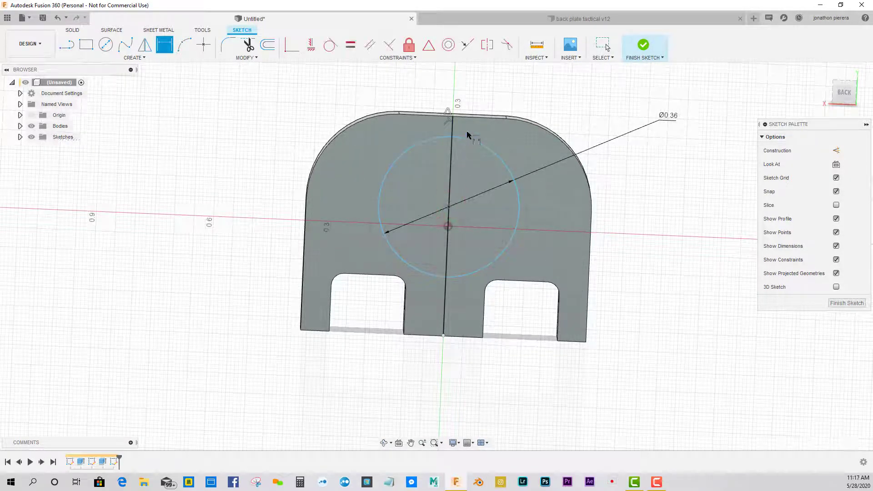
left_click(468, 118)
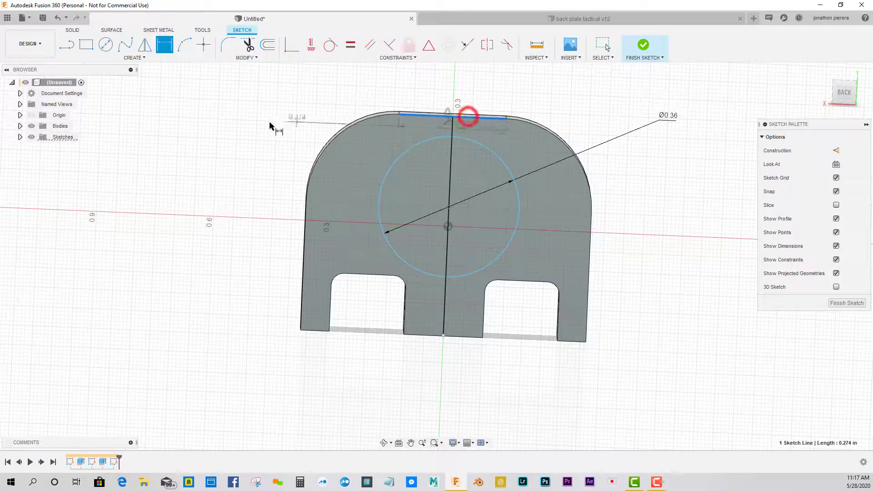
left_click(449, 207)
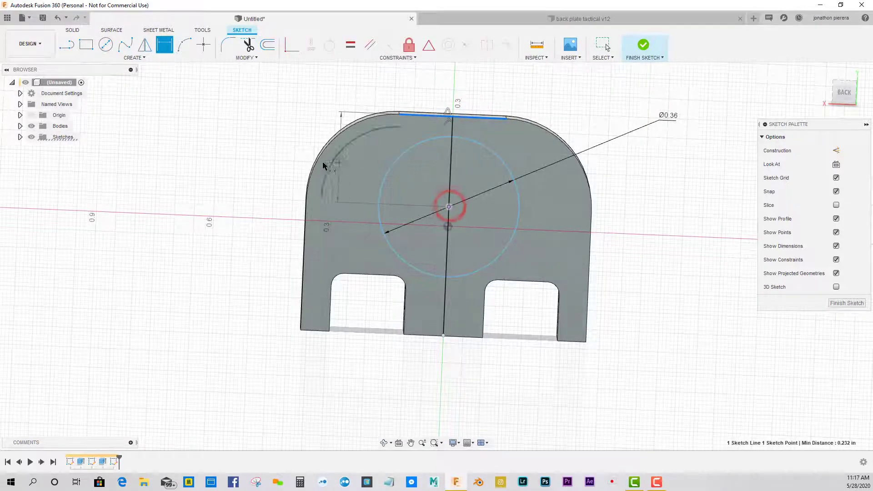
left_click(250, 176)
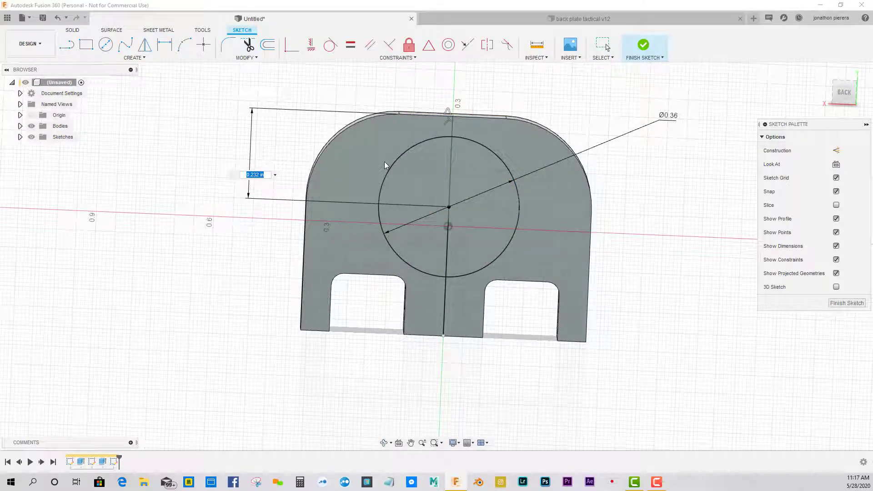
type(".242")
key("Return")
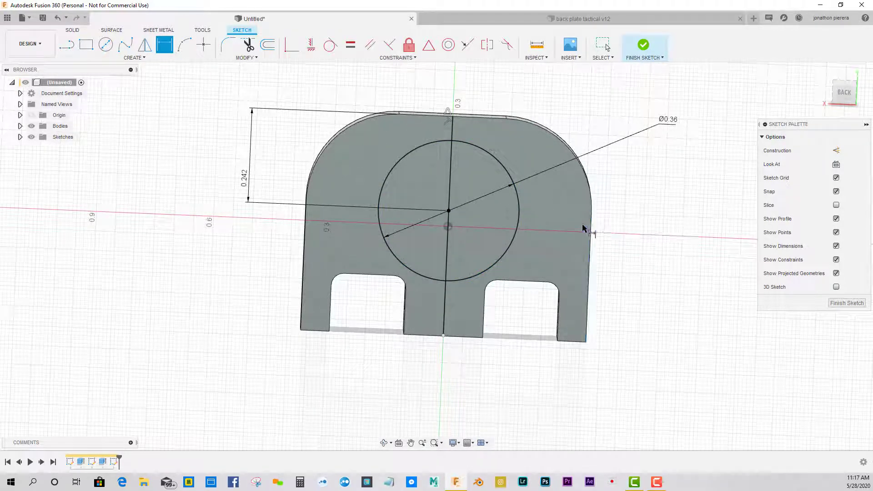
Step: Add a driven dimension from the circle's centre to the plate's right straight side edge and place it level with the circle's centre
left_click(449, 210)
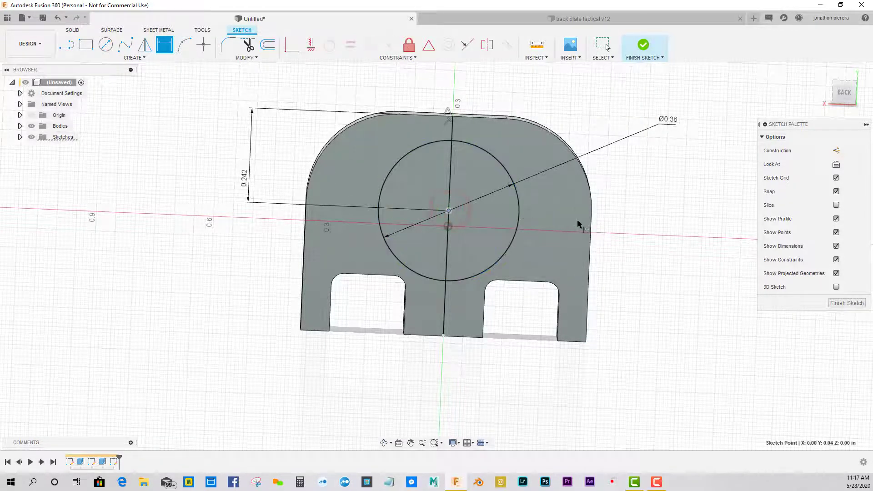
left_click(591, 228)
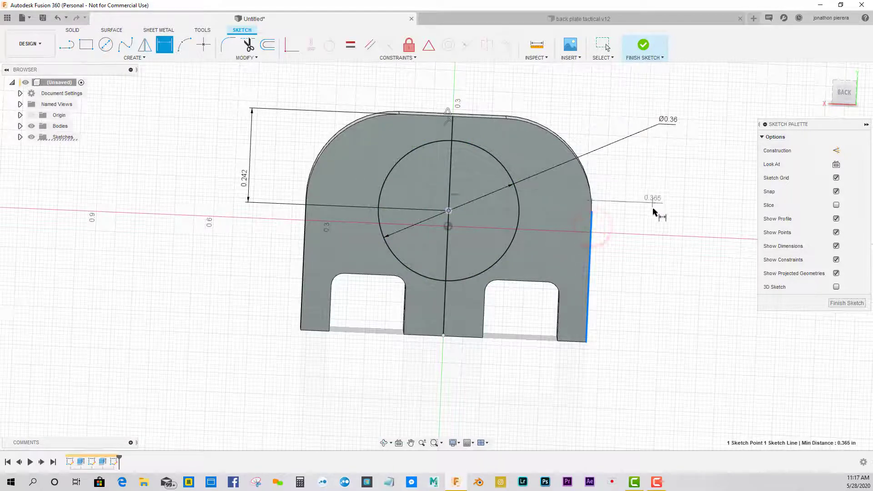
left_click(652, 258)
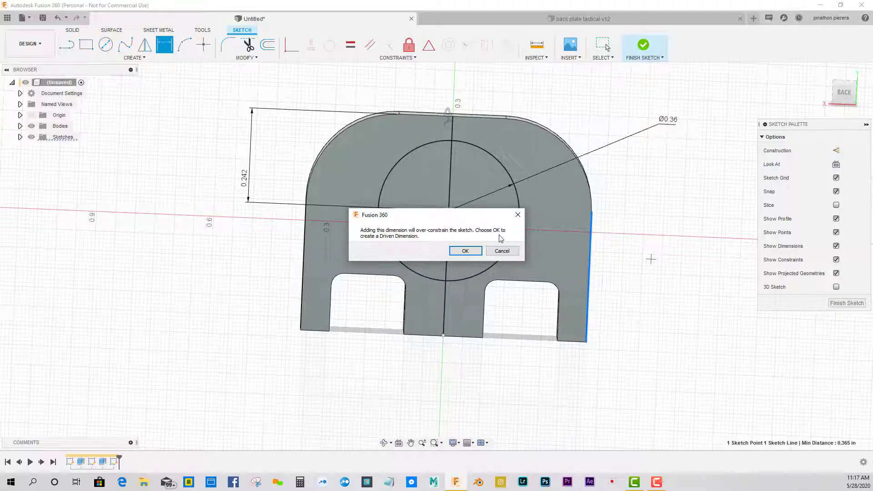
left_click(471, 251)
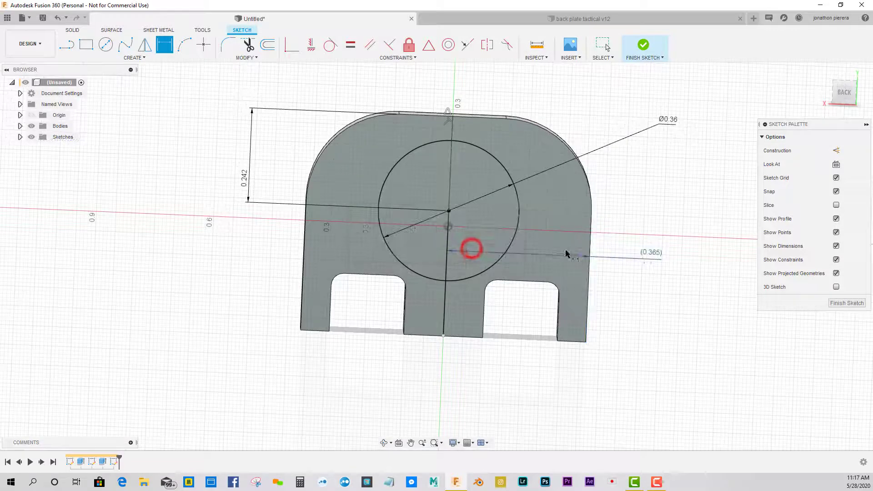
left_click(646, 258)
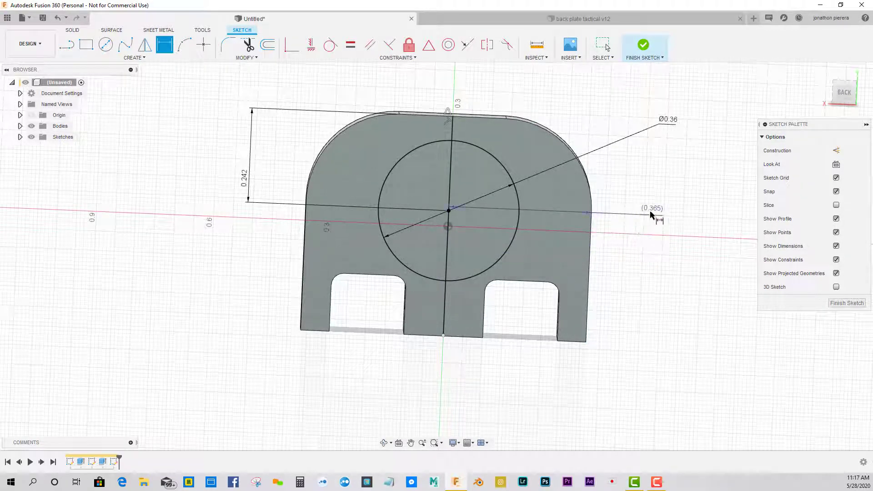
Step: Try to toggle the driven dimension between the circle's centre and the plate's side edge to a driving dimension
right_click(651, 209)
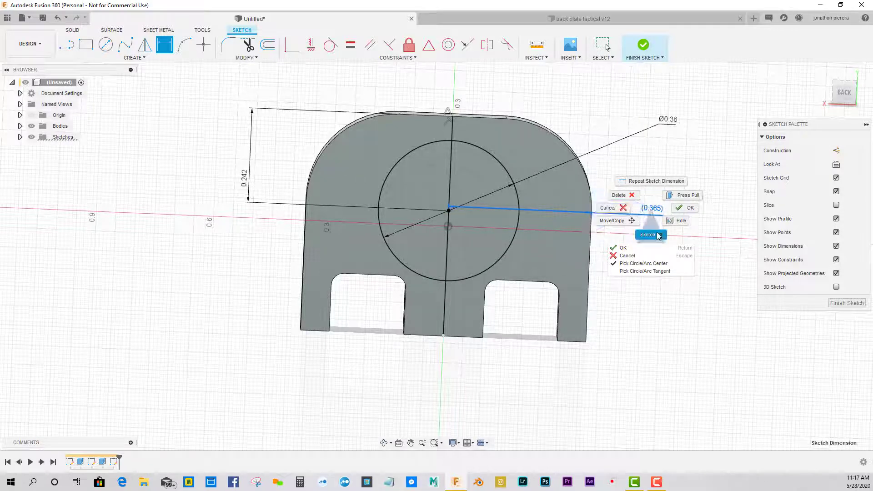
left_click(713, 228)
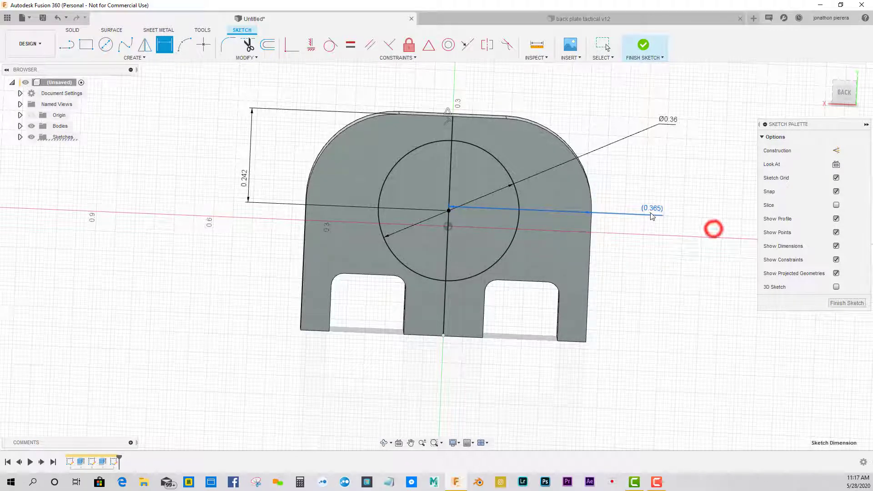
left_click(624, 214)
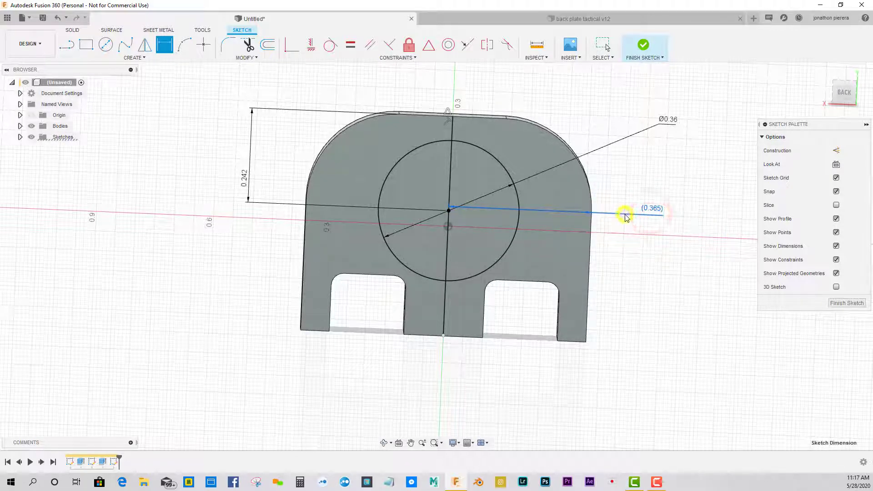
right_click(652, 211)
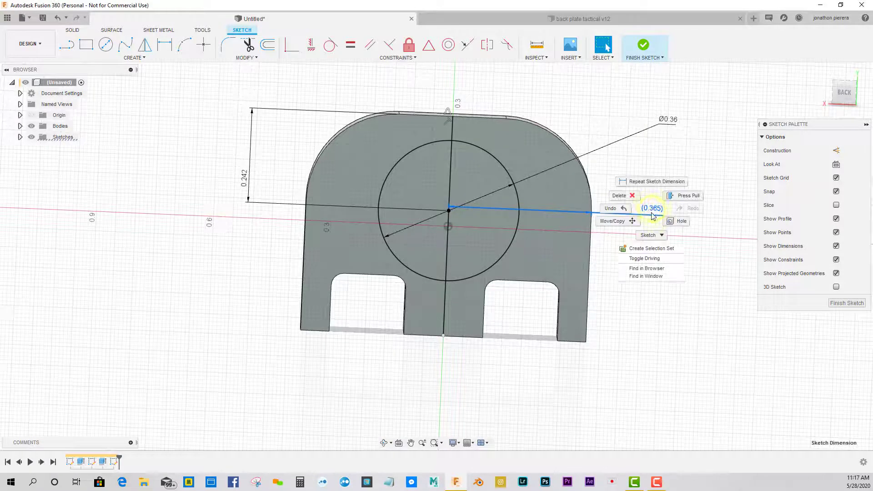
left_click(648, 259)
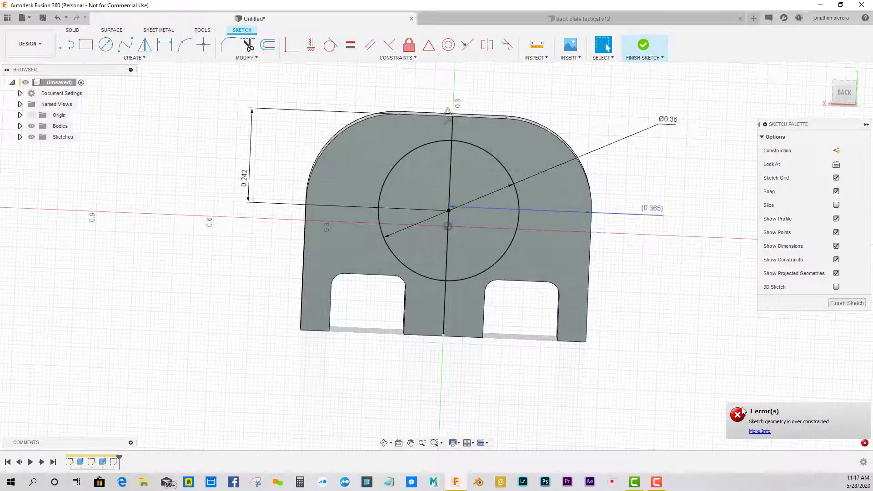
left_click(239, 143)
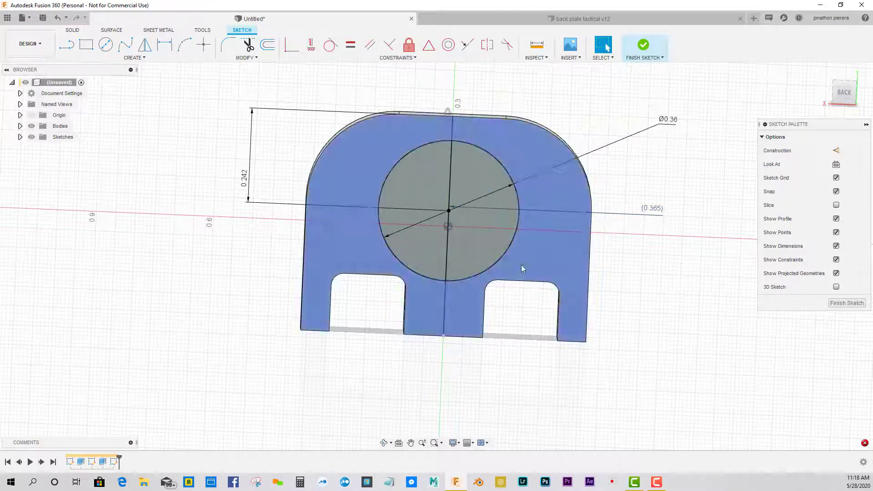
Step: Finish the sketch and extrude both halves of the circle by -0.017 in as a cut into the plate's back face
left_click(641, 46)
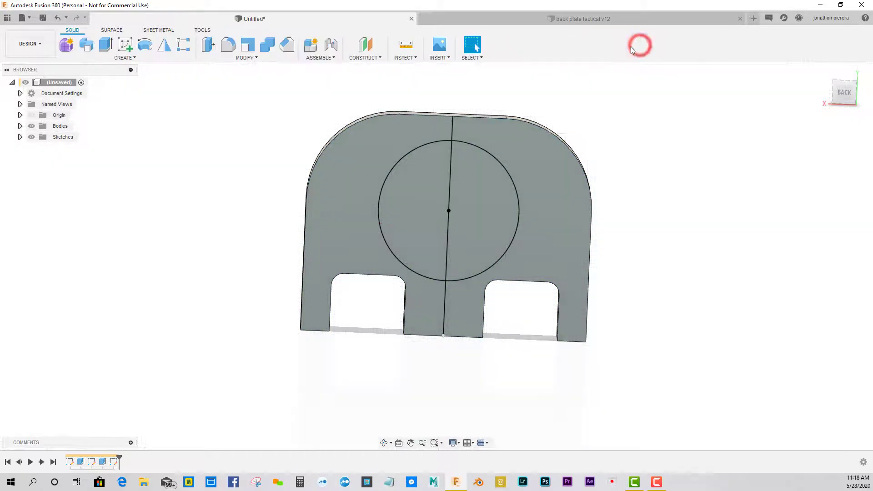
left_click(106, 44)
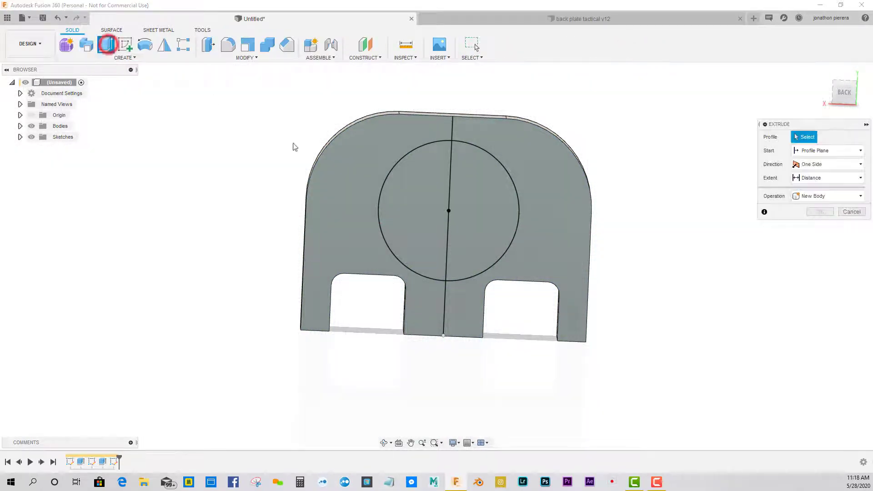
left_click(405, 192)
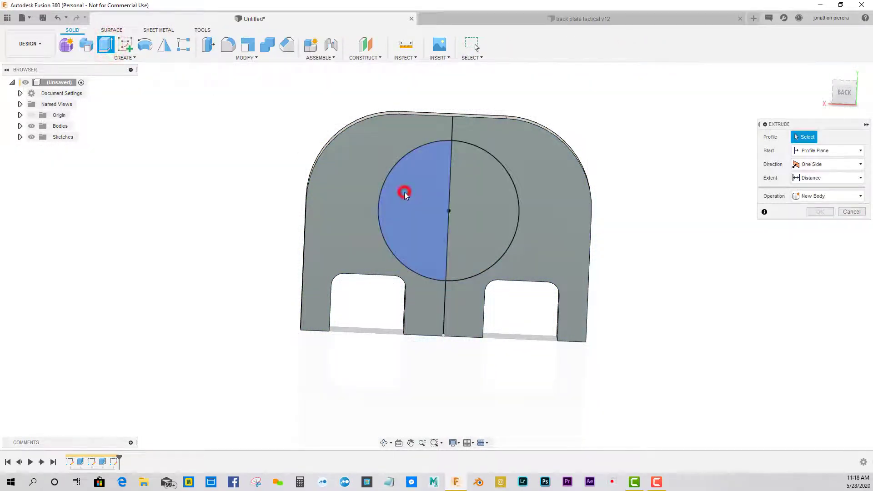
left_click(493, 190)
middle_click_drag(493, 190, 493, 203, "shift")
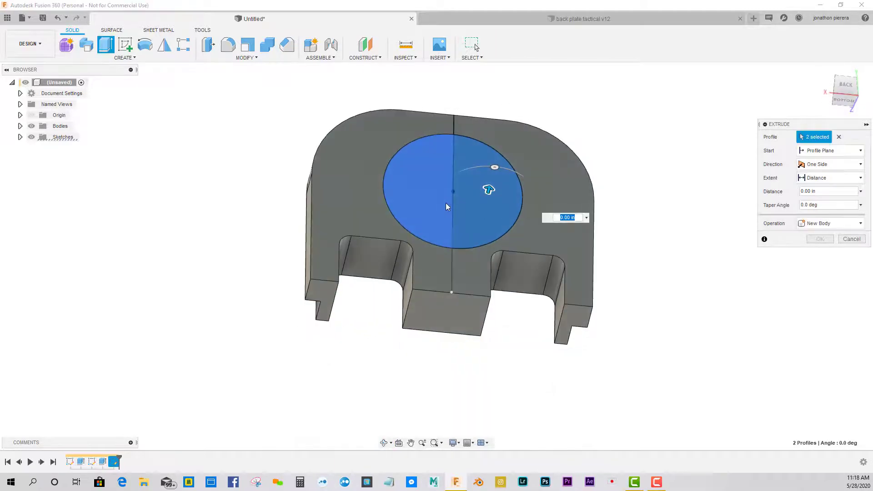
scroll(496, 181, "up", 2)
scroll(484, 191, "down", 2)
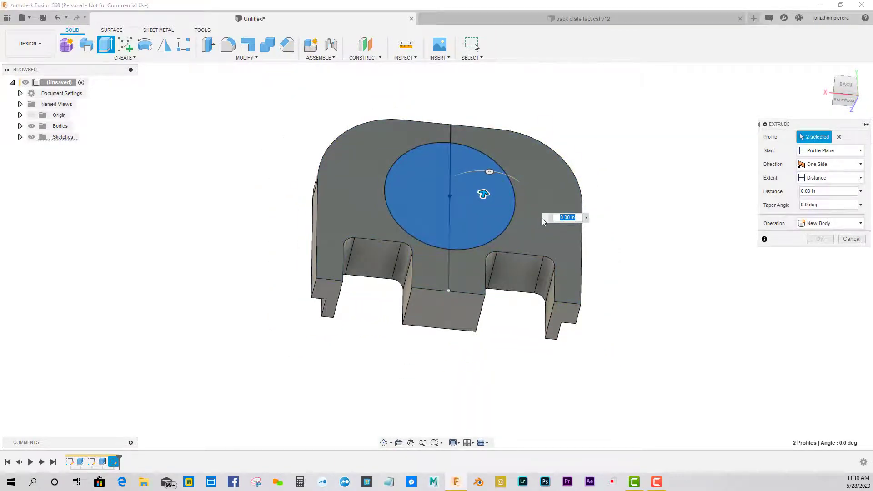
mouse_move(483, 191)
middle_mouse_down("shift")
mouse_move(482, 182)
mouse_move(479, 191)
middle_mouse_up("shift")
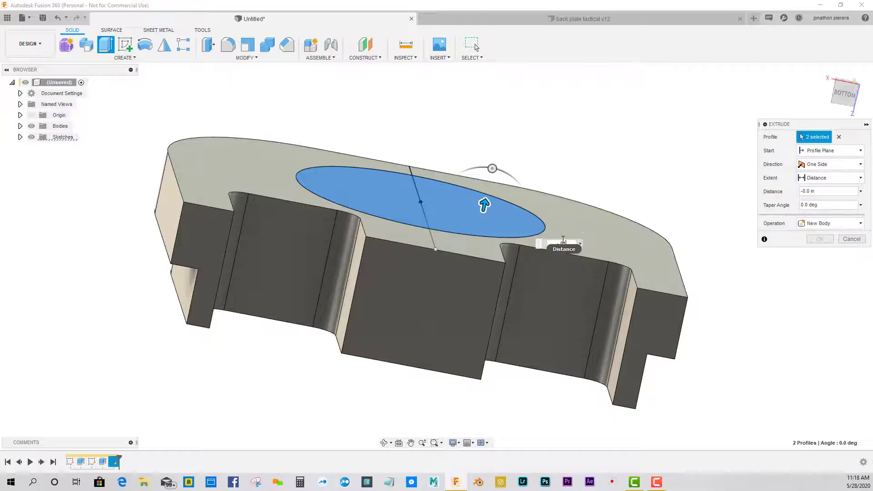
type("17")
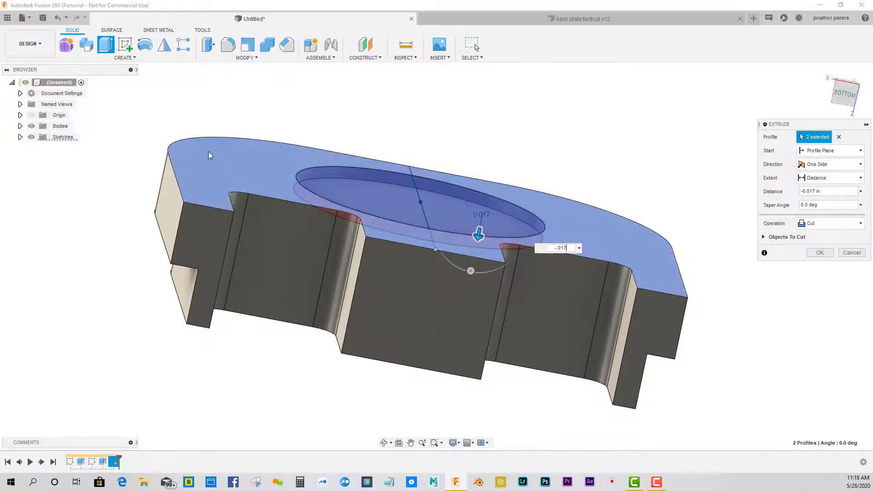
middle_click_drag(481, 195, 389, 230, "shift")
left_click(820, 253)
Step: Expand the list of sketches and make Sketch1 visible on the model
scroll(452, 204, "down", 5)
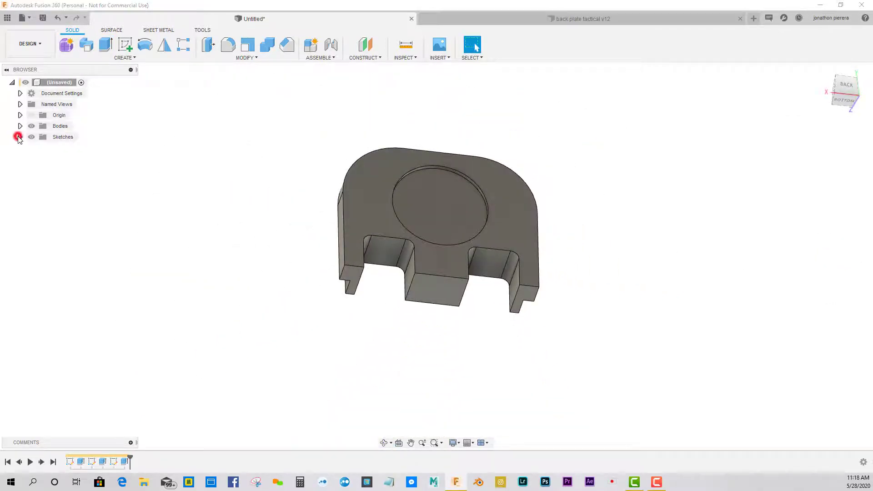
left_click(18, 137)
left_click(39, 148)
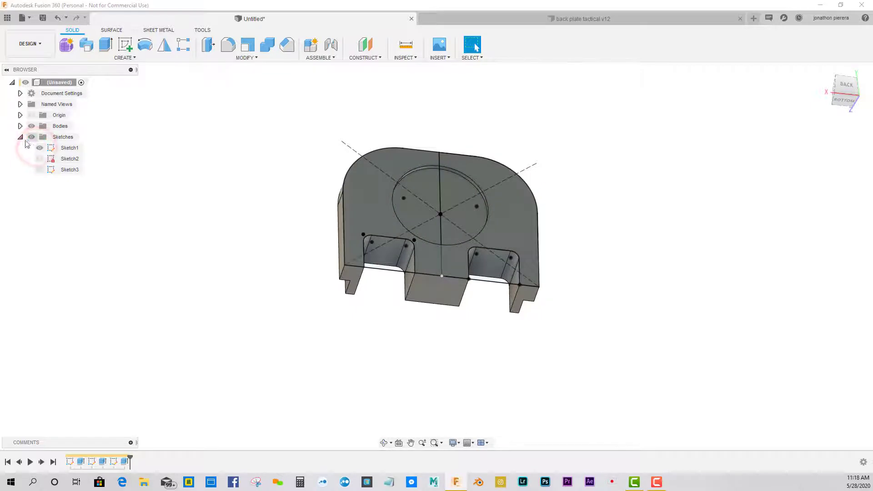
Step: Make Sketch2 and Sketch3 visible on the model along with Sketch1 to inspect the sketch geometry
left_click(20, 137)
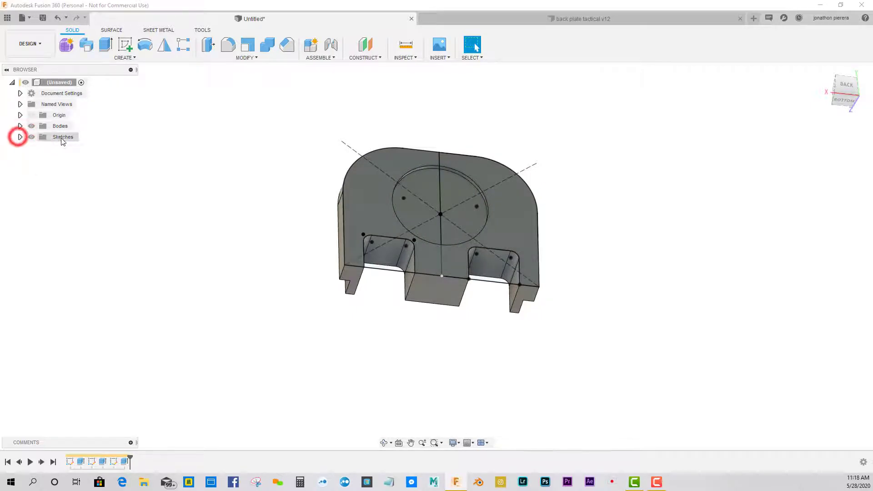
left_click(20, 137)
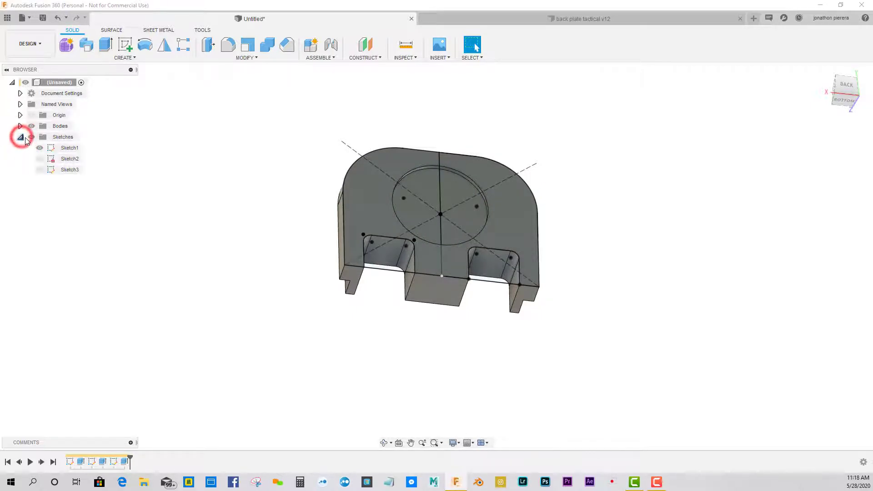
left_click(40, 159)
left_click(40, 169)
scroll(500, 195, "up", 4)
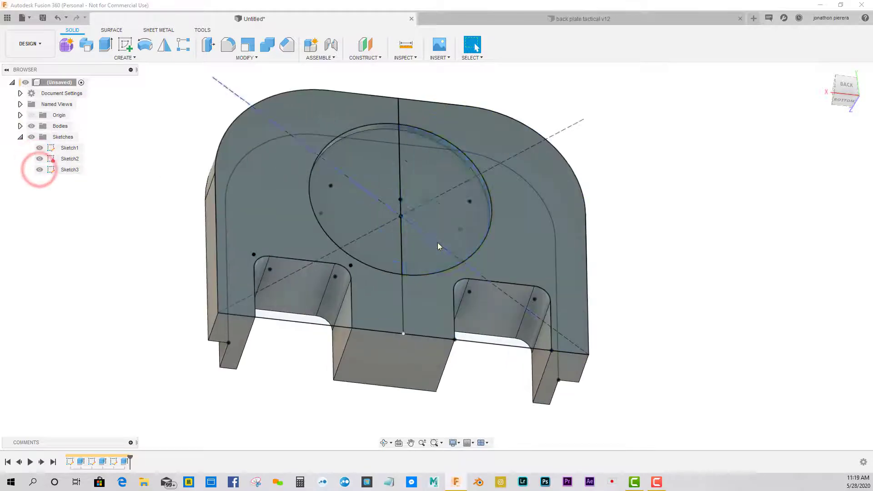
middle_click_drag(438, 244, 651, 212, "shift")
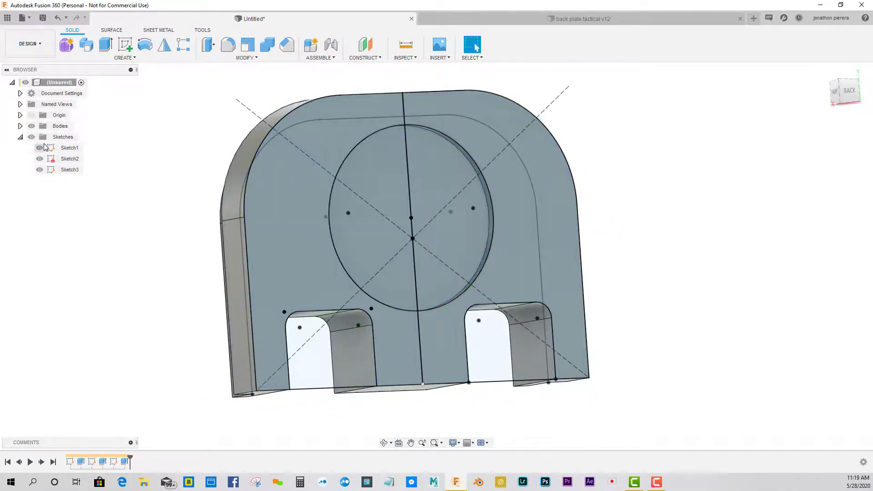
Step: Hide all the sketches and collapse the list of sketches
left_click(31, 137)
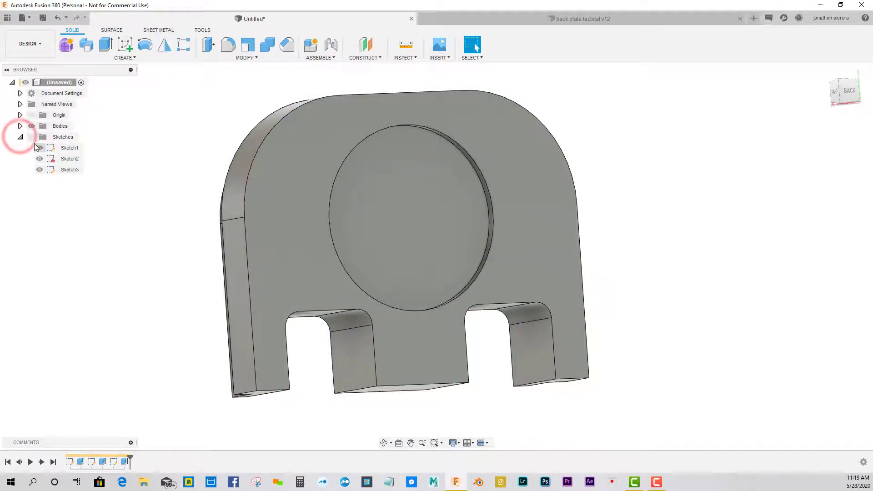
left_click(21, 137)
scroll(541, 170, "down", 3)
mouse_move(548, 164)
middle_mouse_down("shift")
mouse_move(519, 175)
mouse_move(514, 144)
mouse_move(485, 230)
middle_mouse_up("shift")
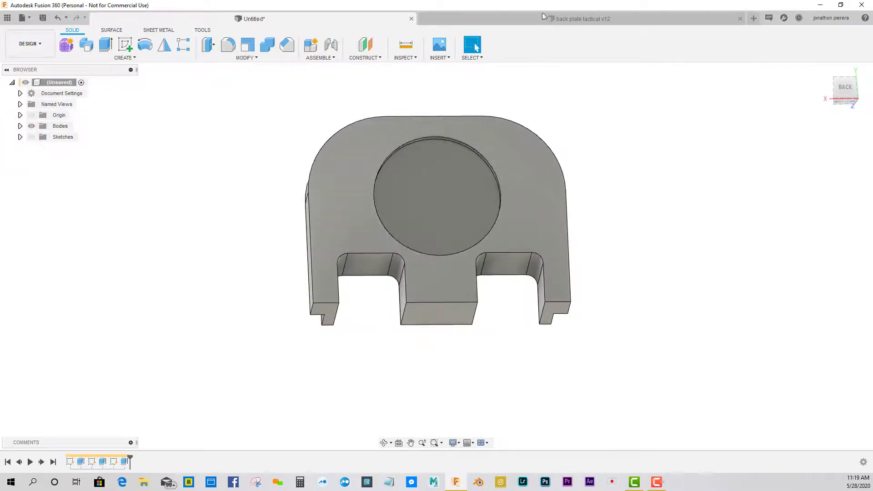
Step: Switch to the back plate tactical v12 design and examine the centre tab between the two notches from below
left_click(541, 18)
scroll(406, 268, "down", 2)
middle_click_drag(406, 268, 335, 158, "shift")
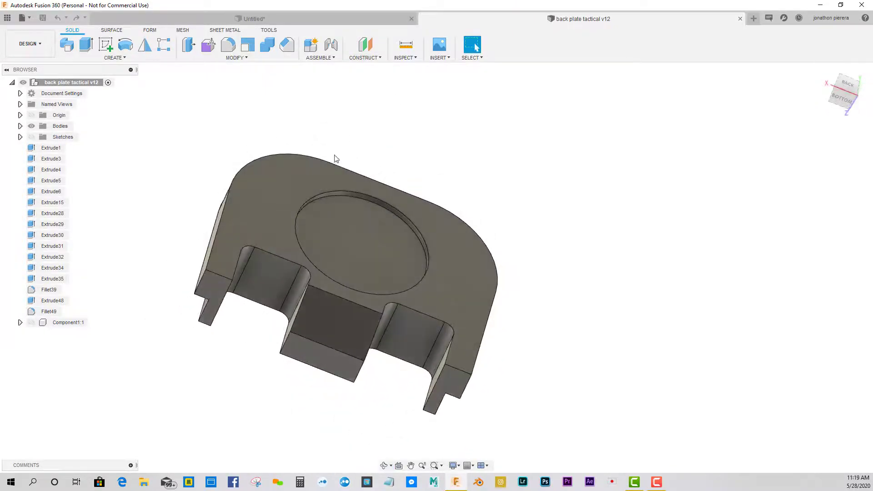
scroll(342, 333, "down", 2)
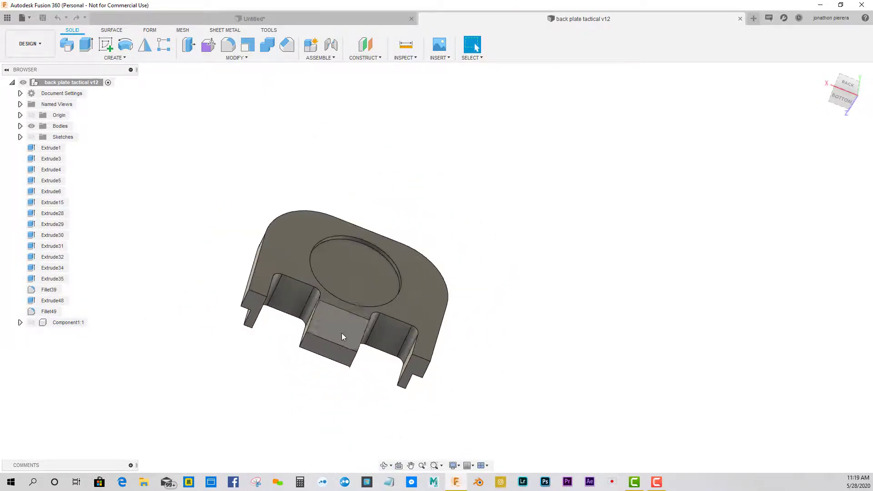
Step: Return to the untitled design and chamfer the centre tab's lower back edge with an equal distance of 0.08 in
left_click(351, 17)
scroll(455, 309, "up", 3)
middle_click_drag(427, 296, 461, 291, "shift")
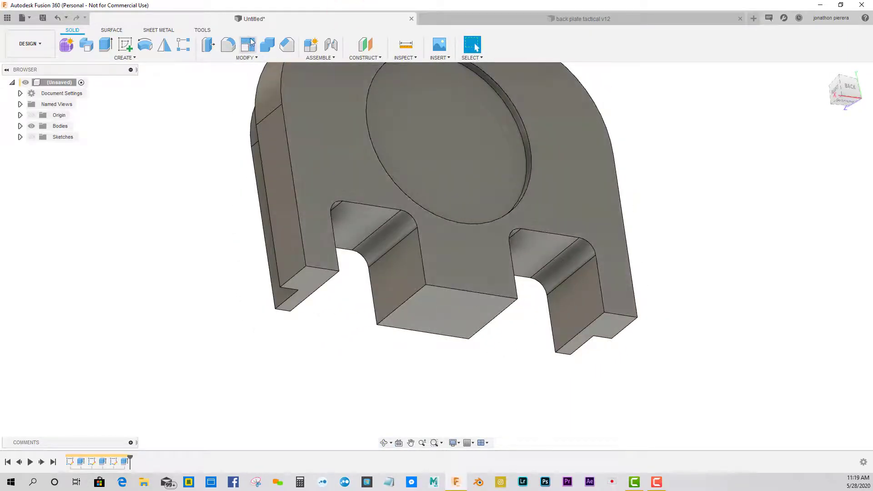
left_click(287, 44)
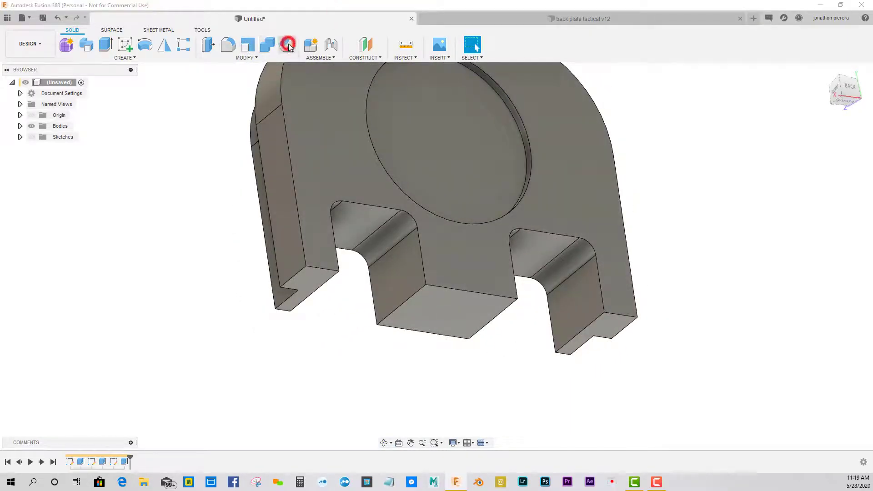
left_click(454, 291)
middle_click_drag(453, 291, 460, 292, "shift")
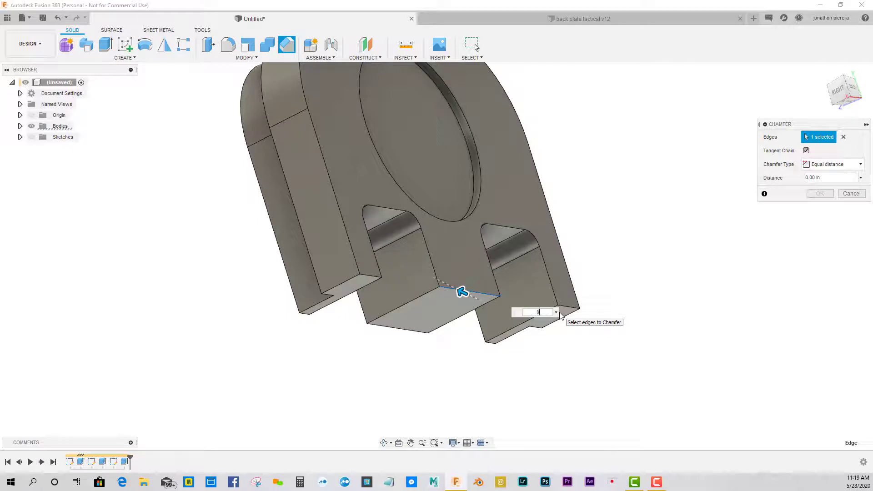
type(".08")
key("Return")
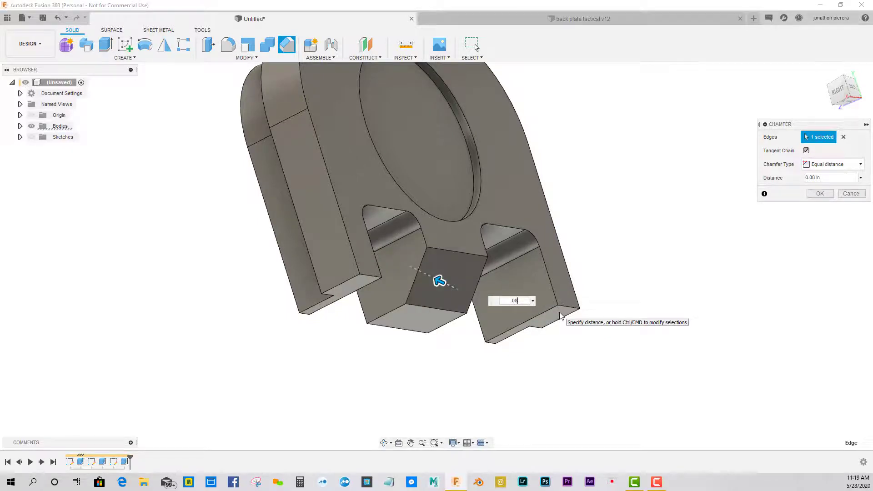
middle_click_drag(559, 311, 459, 250, "shift")
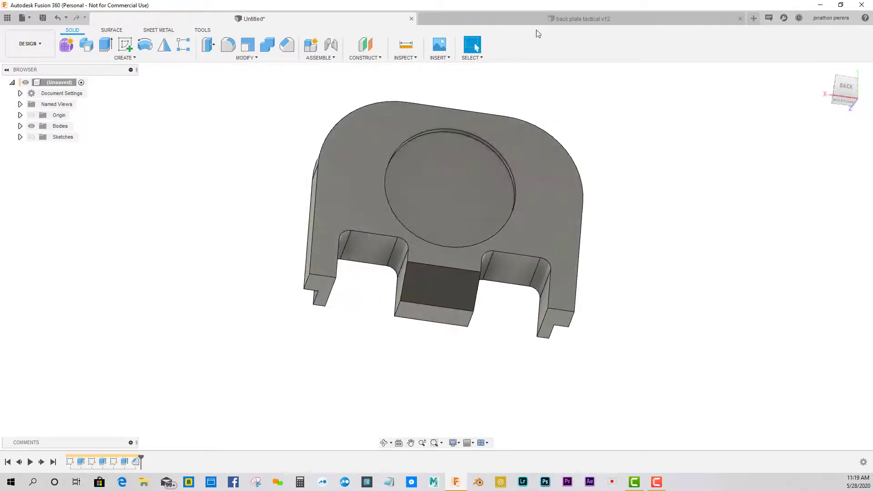
Step: Examine the sloped face of the centre tab in the back plate tactical v12 design from the side
left_click(549, 19)
middle_click_drag(410, 296, 427, 308, "shift")
scroll(427, 308, "up", 3)
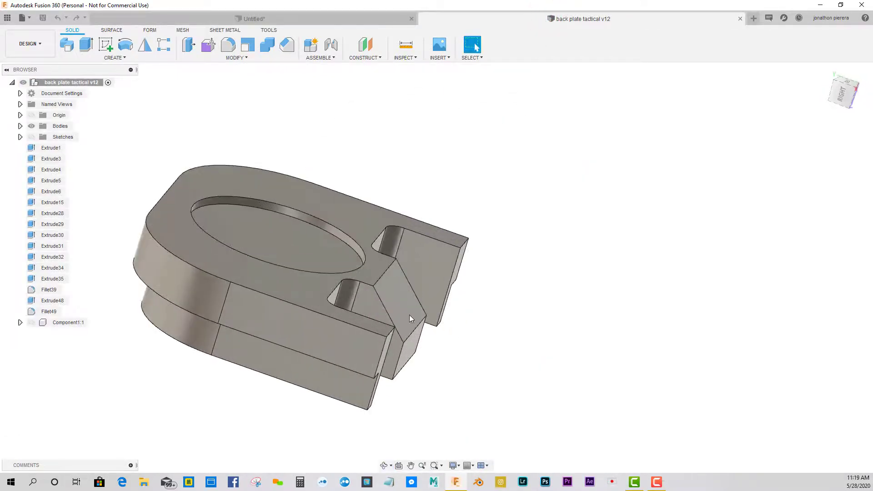
Step: Edit the centre tab's chamfer in the untitled design and set its distance to 0.1 in
left_click(332, 17)
scroll(403, 270, "up", 4)
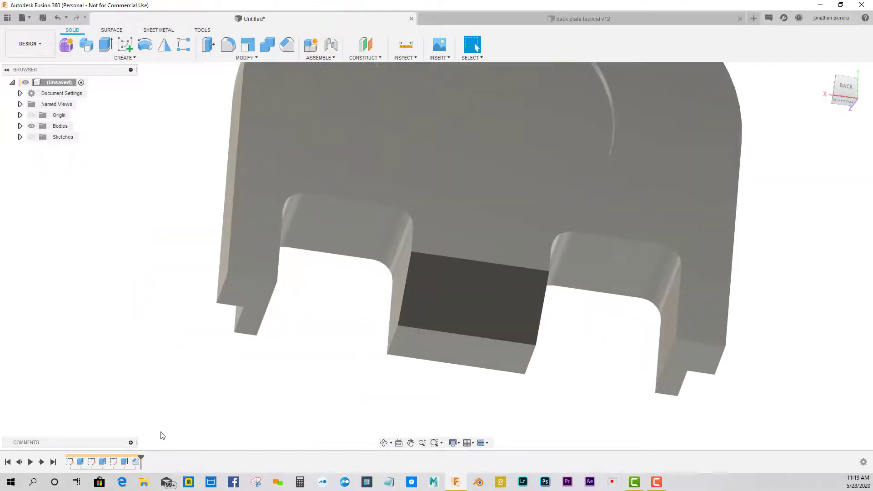
left_click(136, 462)
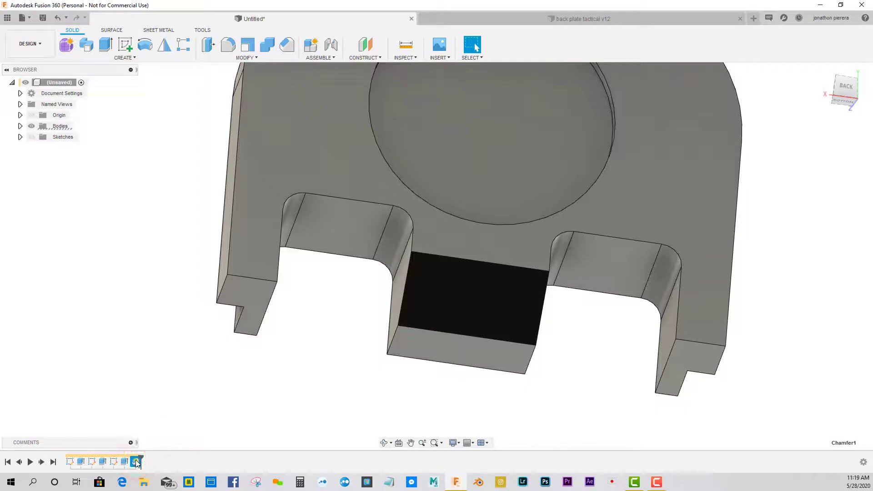
right_click(136, 462)
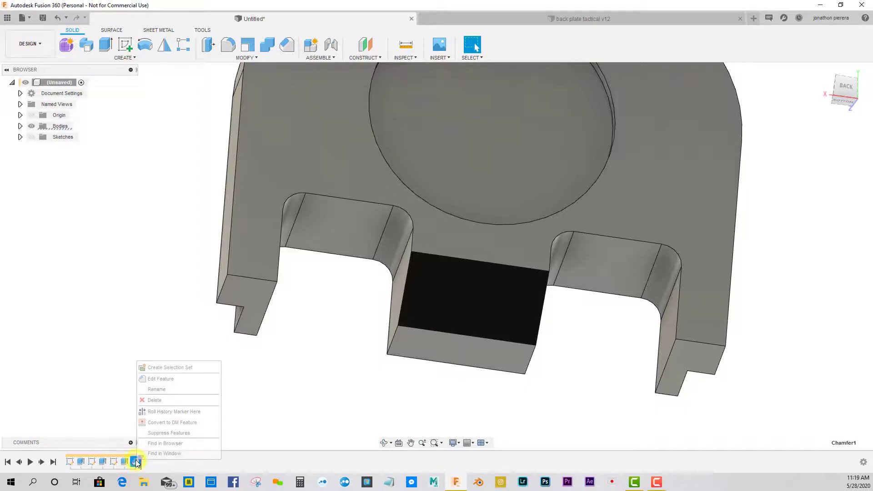
left_click(170, 380)
left_click(566, 322)
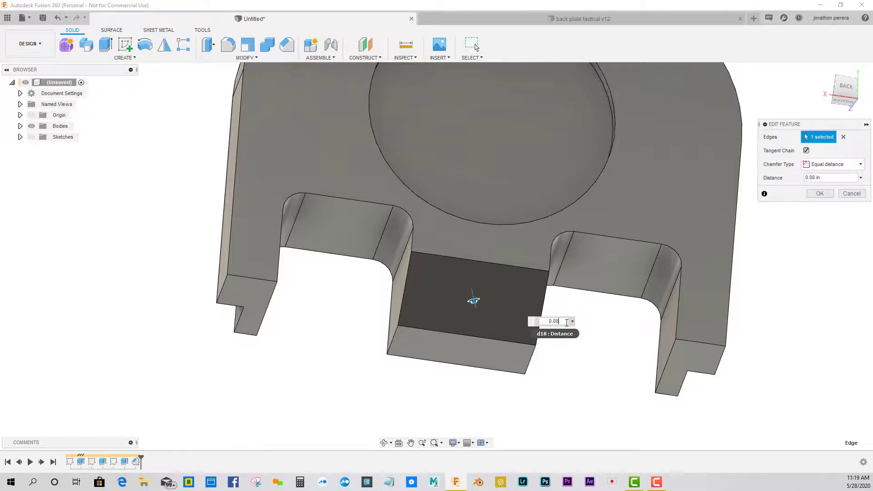
key("BackSpace")
key("BackSpace")
key("BackSpace")
key("BackSpace")
key("BackSpace")
key("BackSpace")
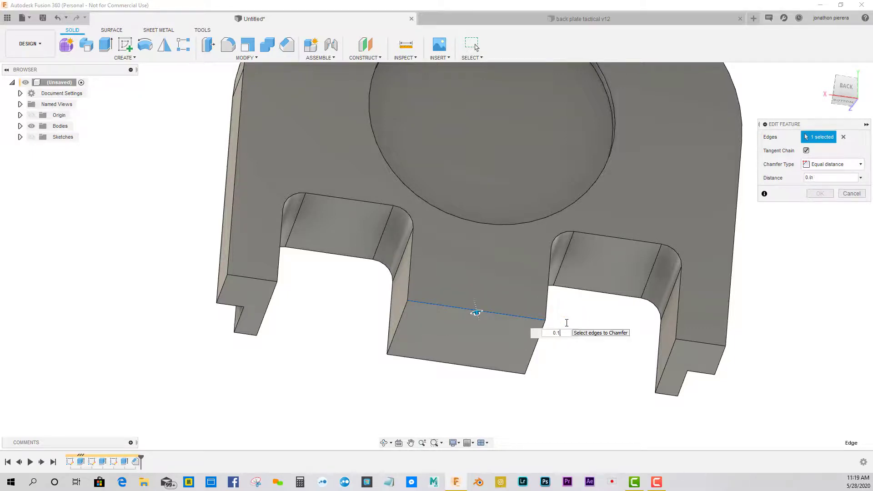
middle_click_drag(567, 322, 801, 294, "shift")
left_click(826, 198)
Step: Inspect the plate's front face, stepped rim, notches and chamfered centre tab from several angles
middle_click_drag(826, 197, 793, 205, "shift")
middle_click_drag(455, 271, 357, 289, "shift")
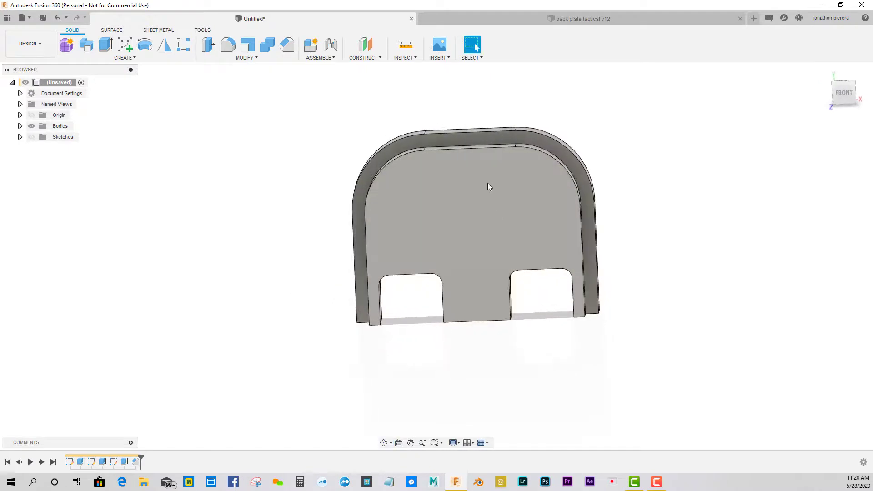
scroll(266, 156, "down", 3)
scroll(427, 187, "up", 3)
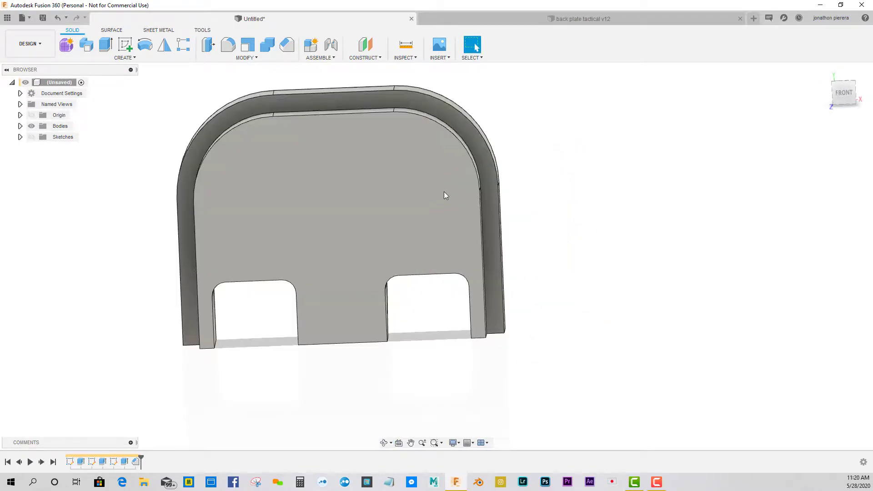
scroll(513, 232, "down", 2)
middle_click_drag(509, 236, 431, 204, "shift")
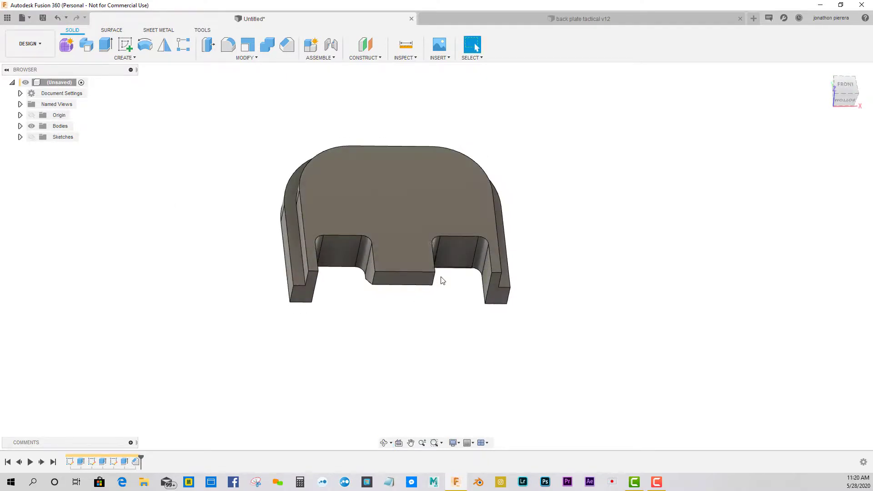
middle_click_drag(443, 281, 439, 251, "shift")
scroll(423, 246, "down", 3)
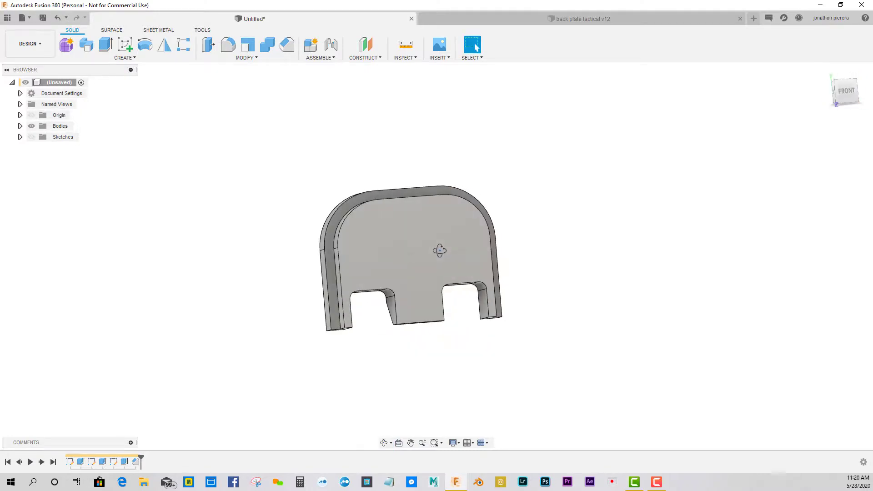
scroll(377, 314, "up", 4)
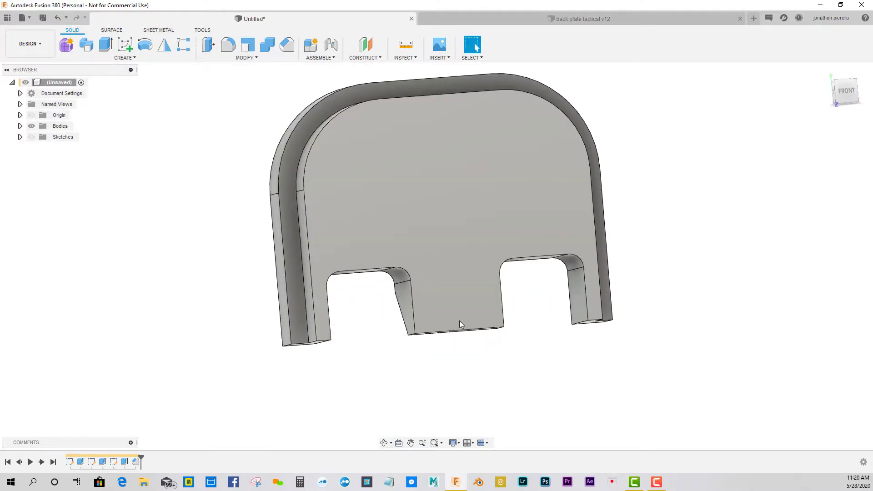
middle_click_drag(459, 320, 477, 262, "shift")
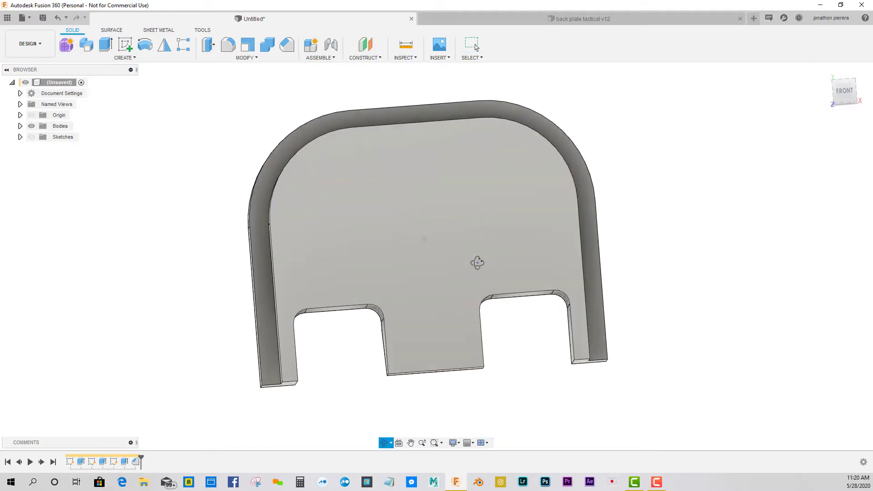